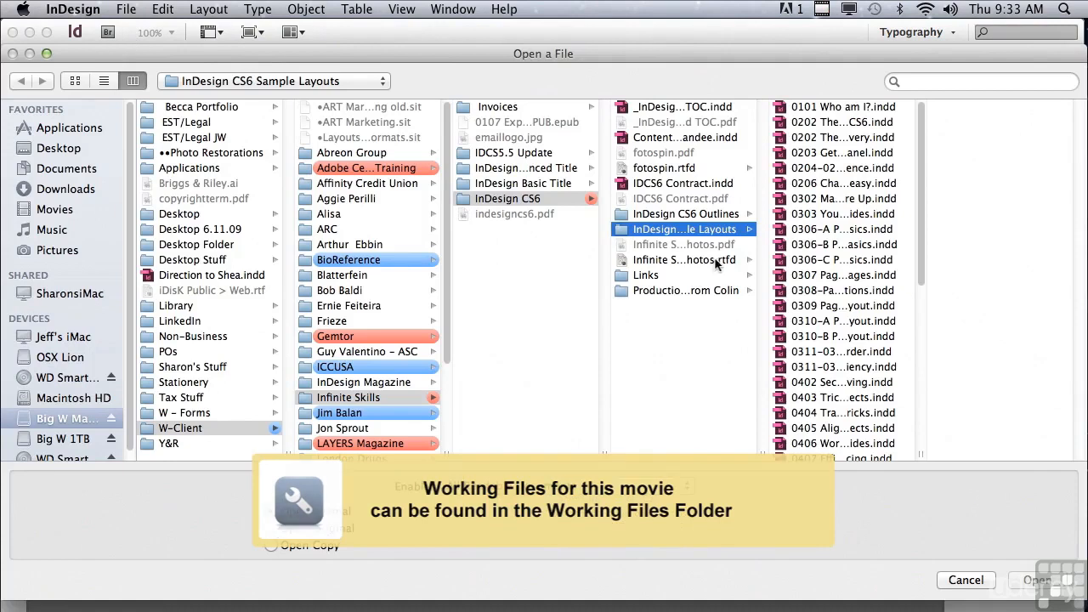
# - Open the document 0408 Power of Pathfinder.indd from the InDesign CS6 Sample Layouts folder
pyautogui.scroll(-1, 921, 282)
pyautogui.scroll(-4, 923, 293)
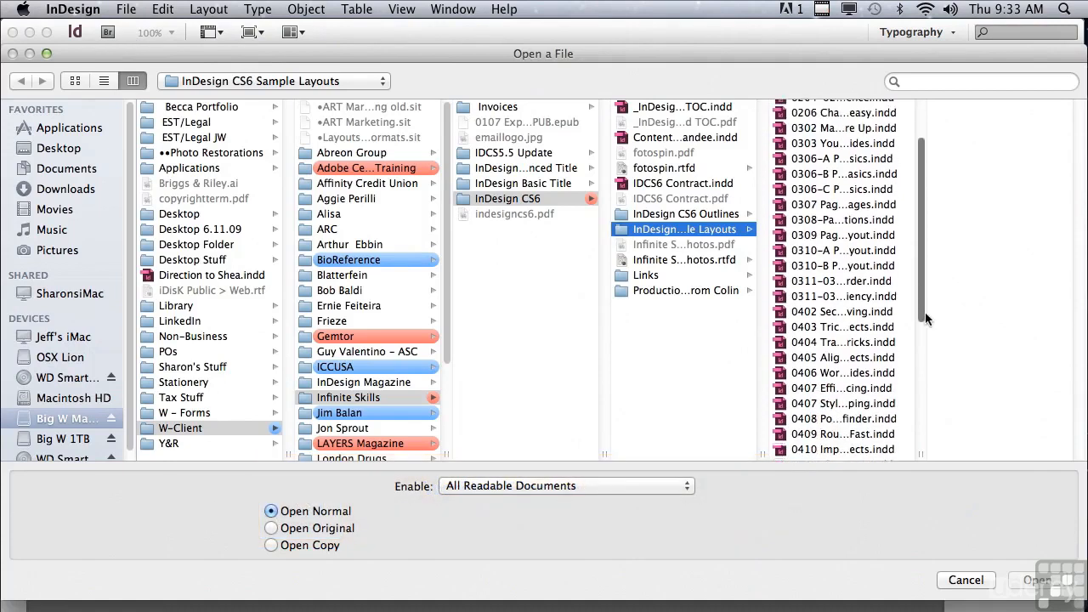
pyautogui.click(850, 412)
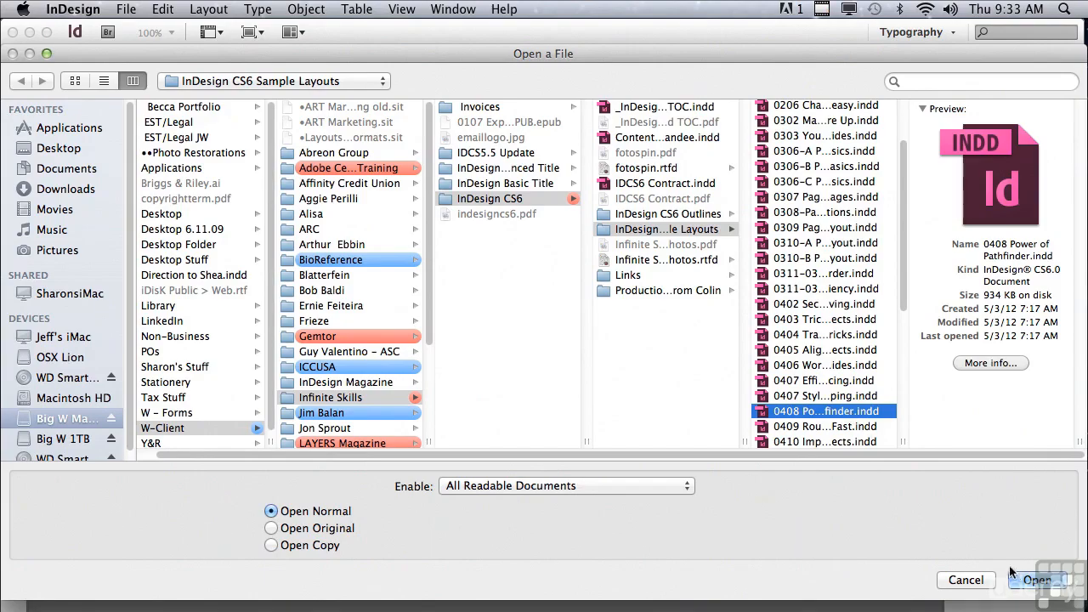
pyautogui.press('Return')
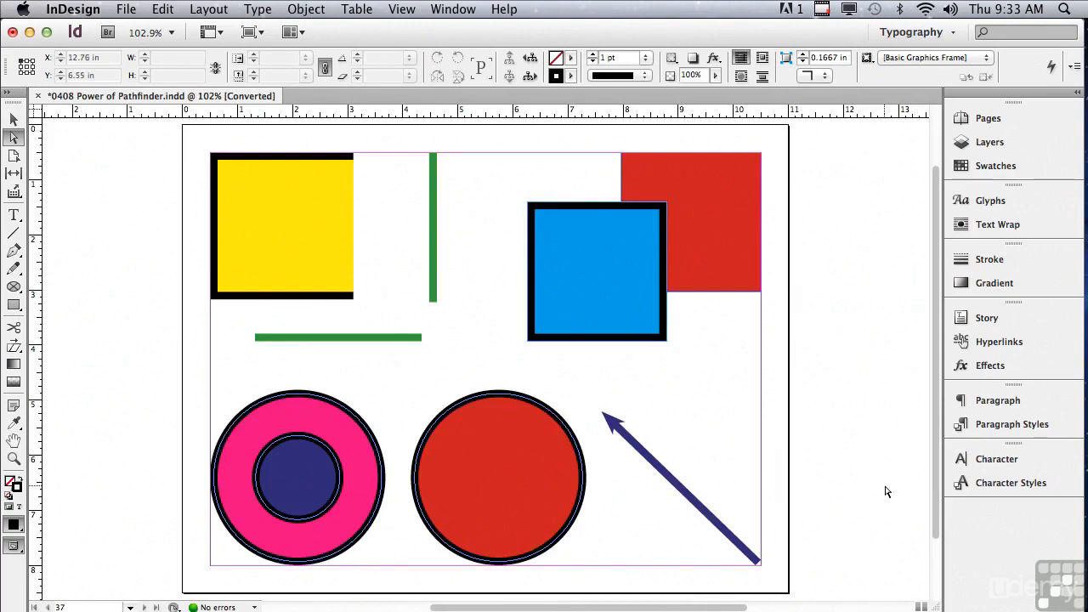
# - Display the Pathfinder panel
pyautogui.click(457, 14)
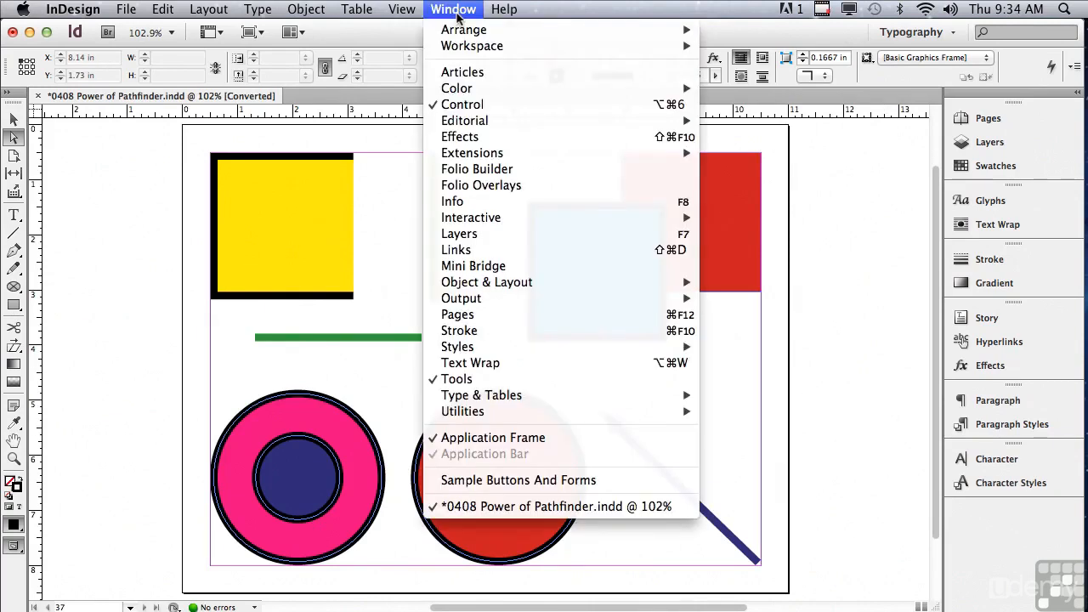
pyautogui.moveTo(463, 284)
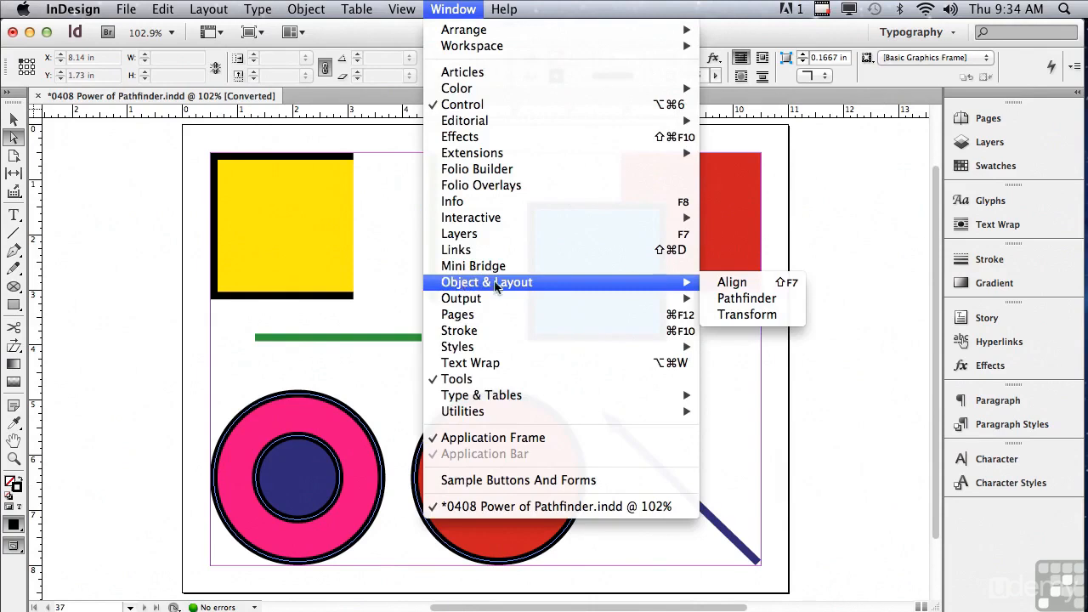
pyautogui.click(716, 299)
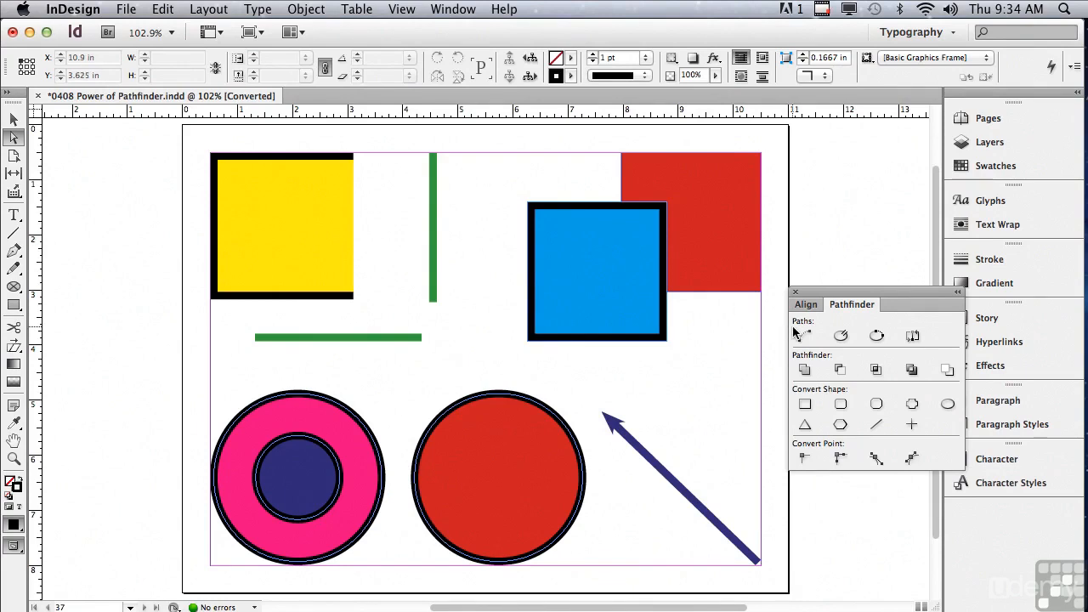
# - Join the open endpoints of the yellow square, and join the two separate green lines into one path
pyautogui.click(305, 190)
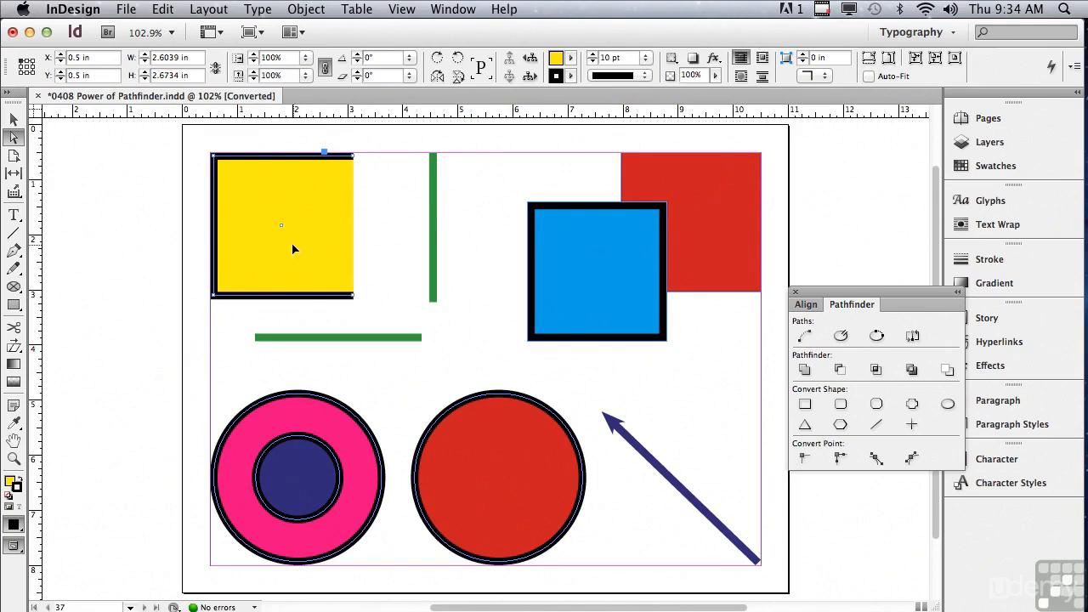
pyautogui.click(803, 337)
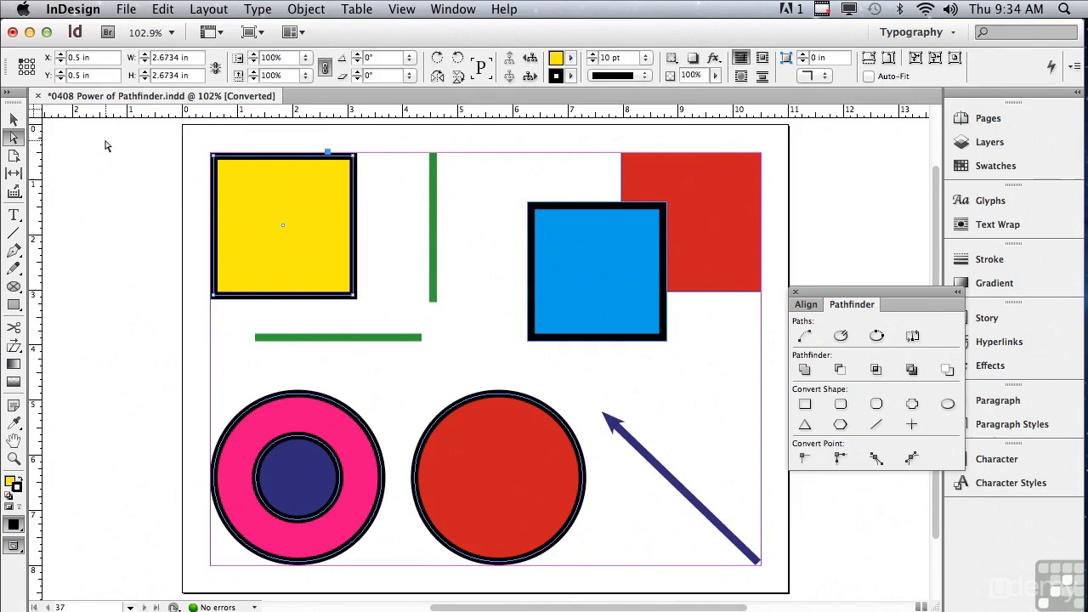
pyautogui.click(13, 119)
pyautogui.moveTo(394, 253); pyautogui.dragTo(469, 357)
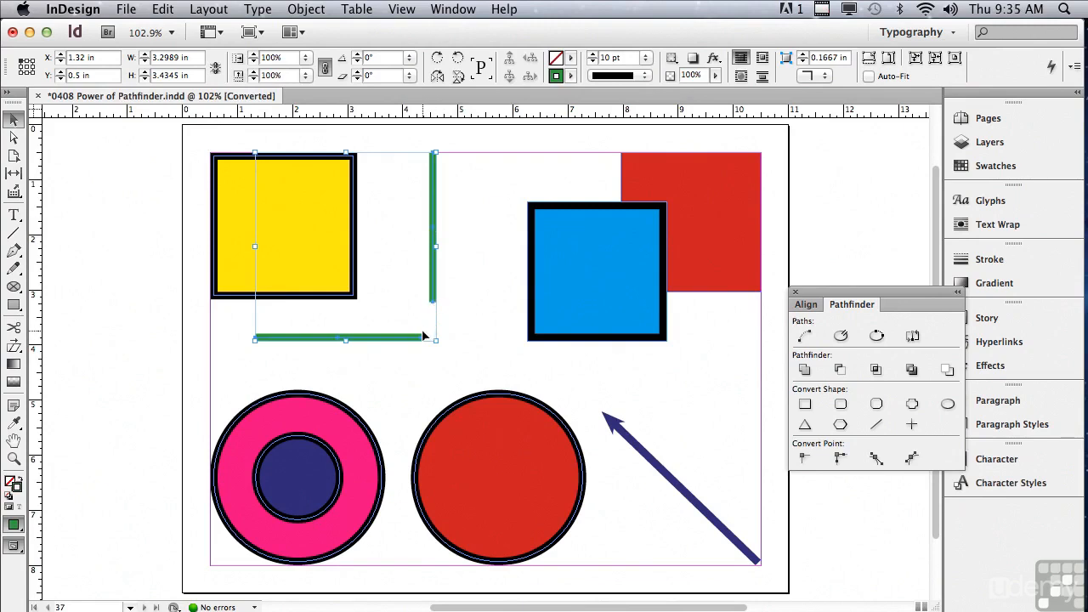
pyautogui.click(804, 335)
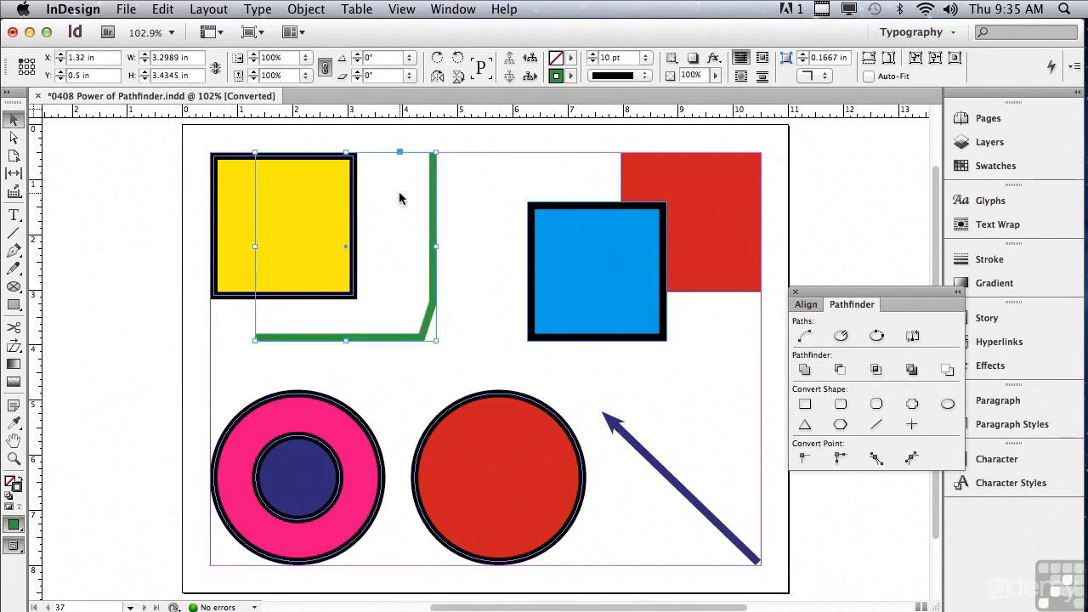
# - Open the yellow square's closed path and zoom in on its lower-right corner
pyautogui.click(243, 189)
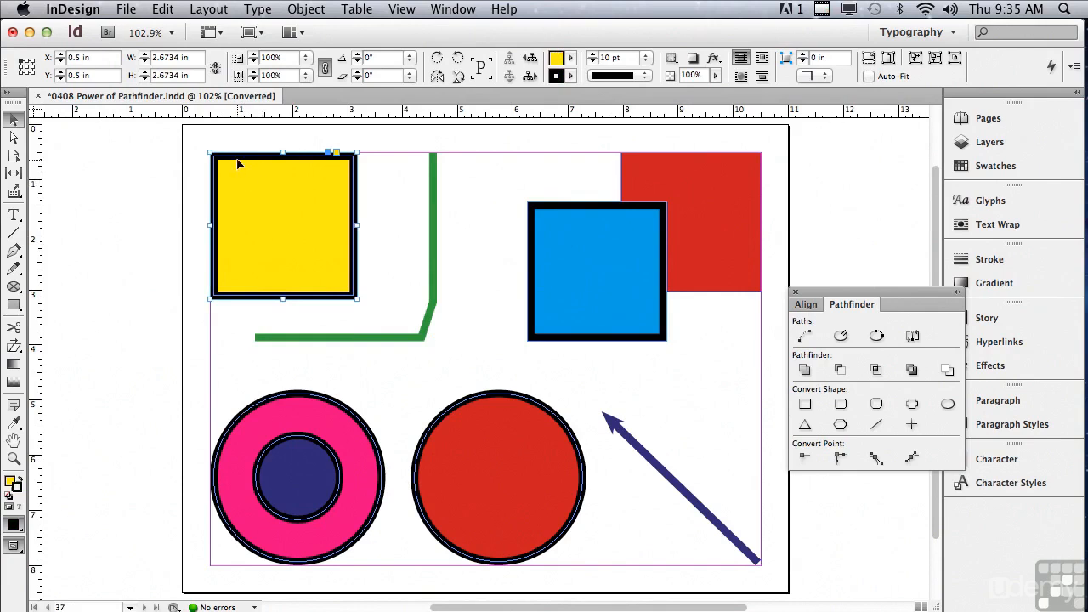
pyautogui.click(841, 336)
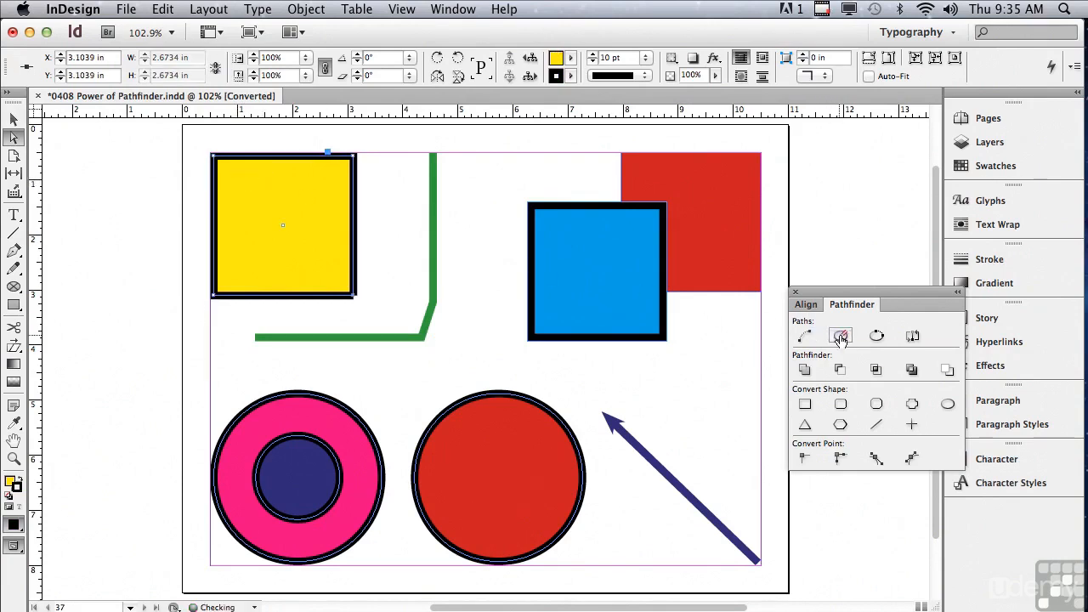
pyautogui.click(10, 461)
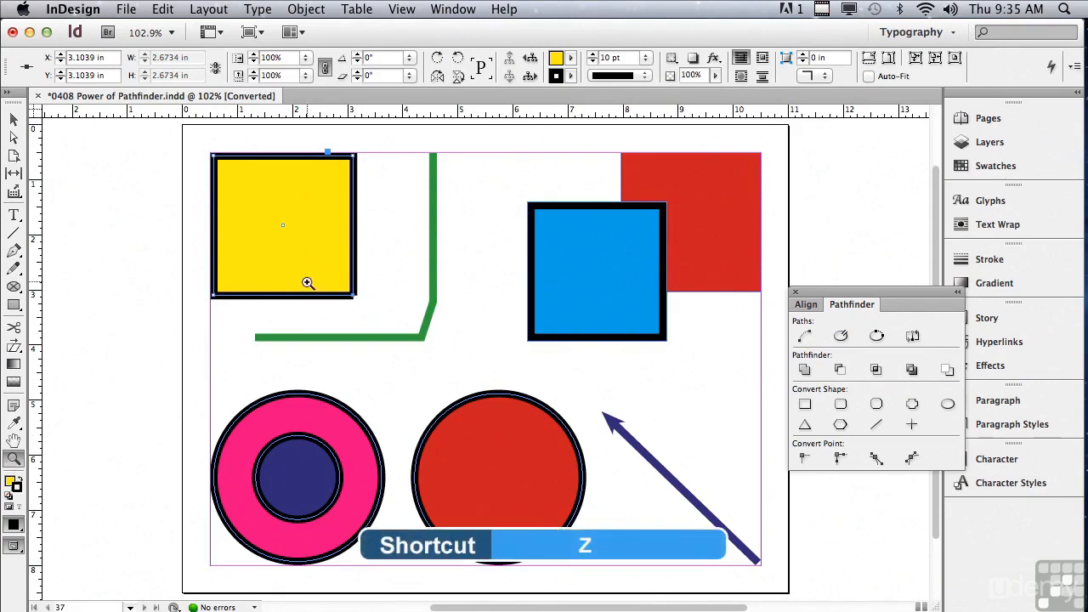
pyautogui.moveTo(334, 277); pyautogui.dragTo(370, 314)
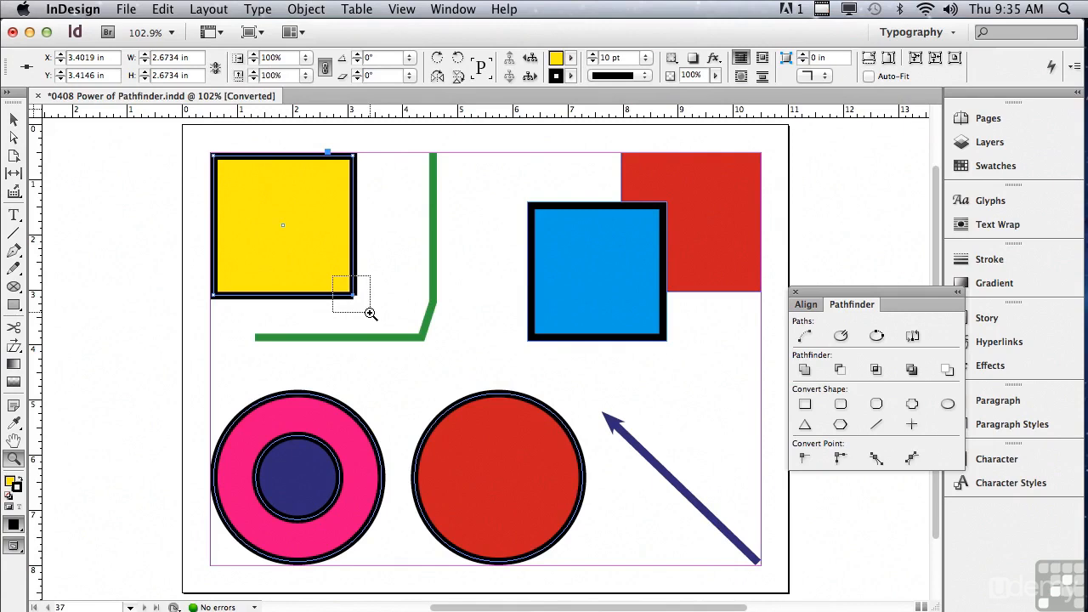
pyautogui.moveTo(370, 313); pyautogui.dragTo(370, 313)
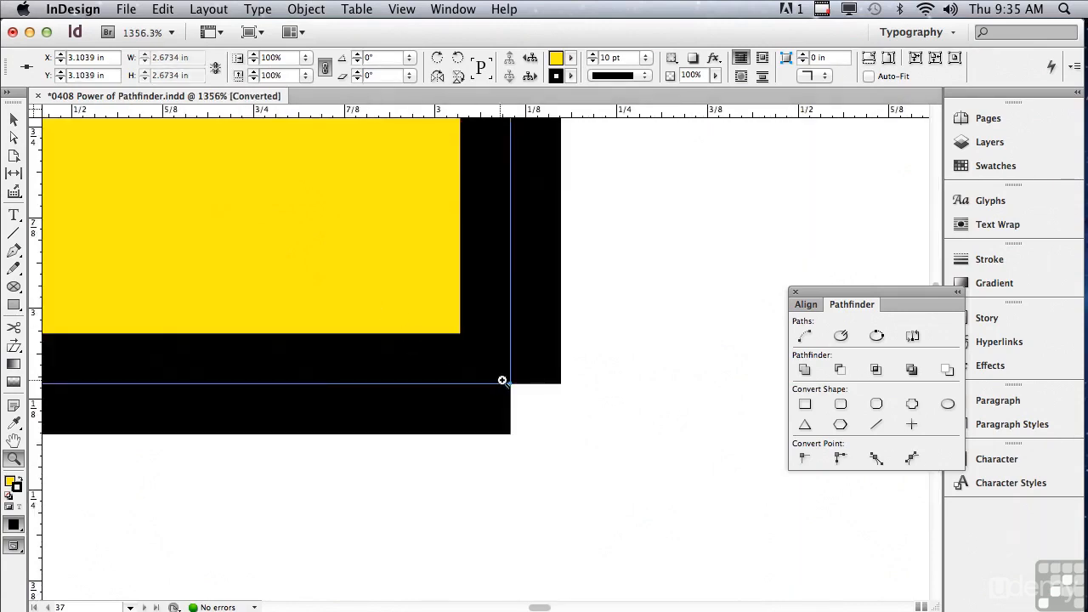
# - Pull the open endpoint at the yellow square's lower-right corner outward to separate the path ends, and undo the move
pyautogui.click(14, 137)
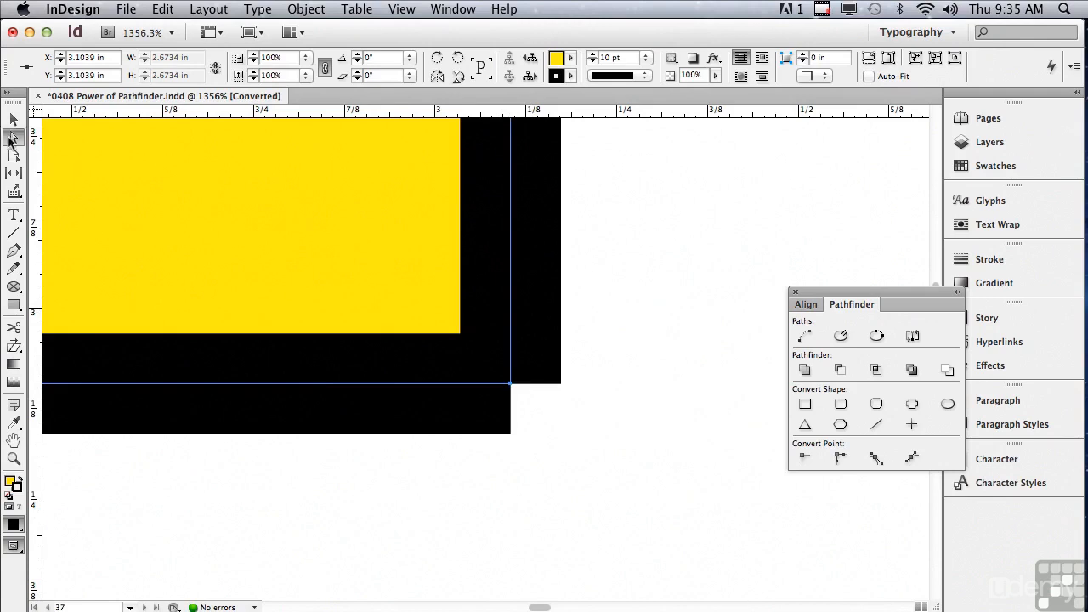
pyautogui.click(592, 413)
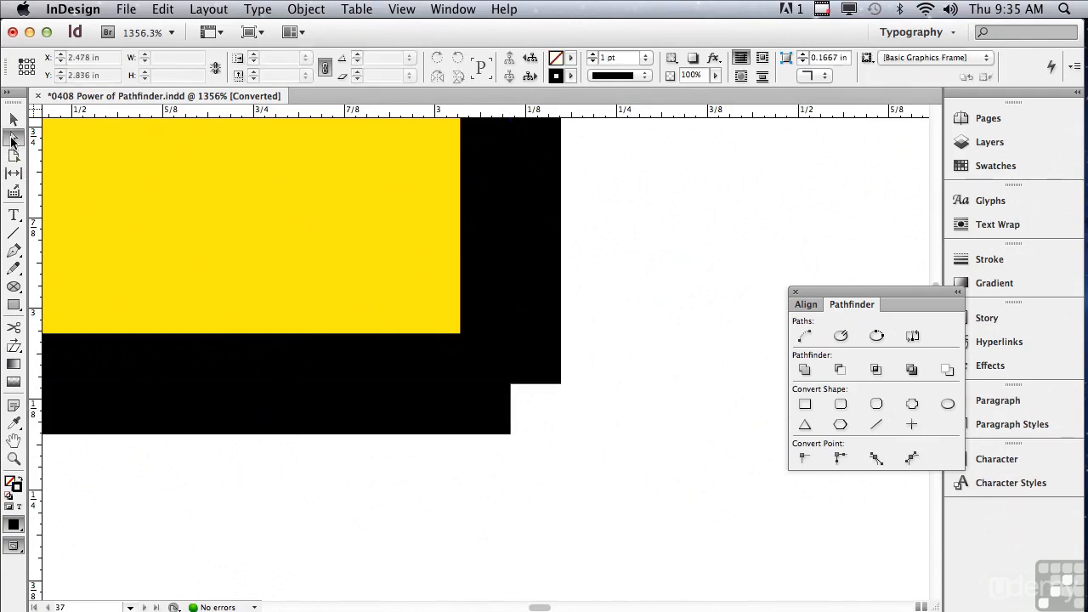
pyautogui.click(511, 385)
pyautogui.moveTo(511, 385); pyautogui.dragTo(575, 387)
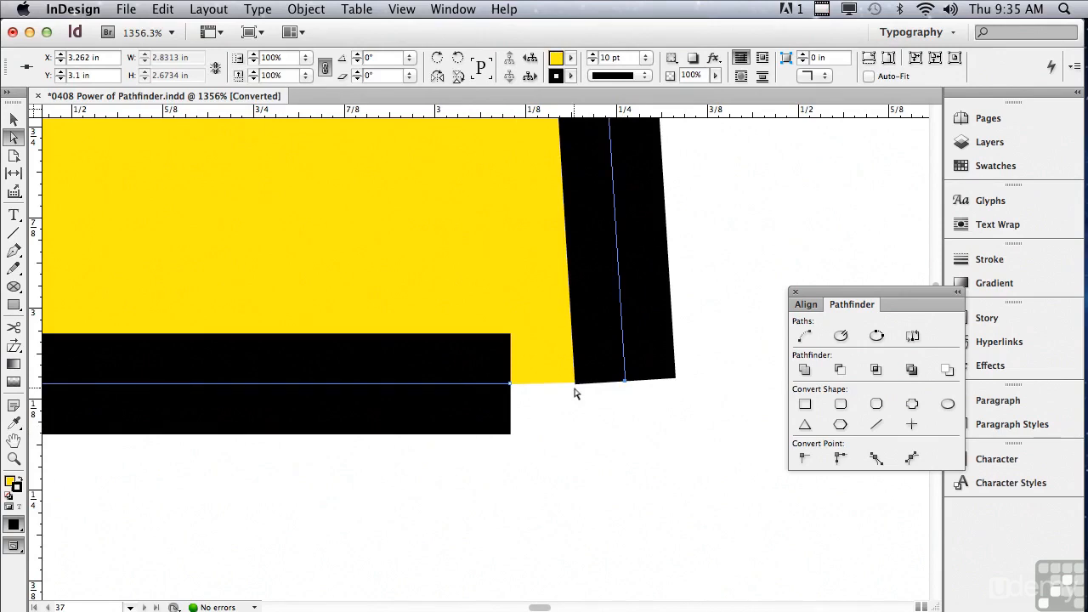
pyautogui.press('cmd+z')
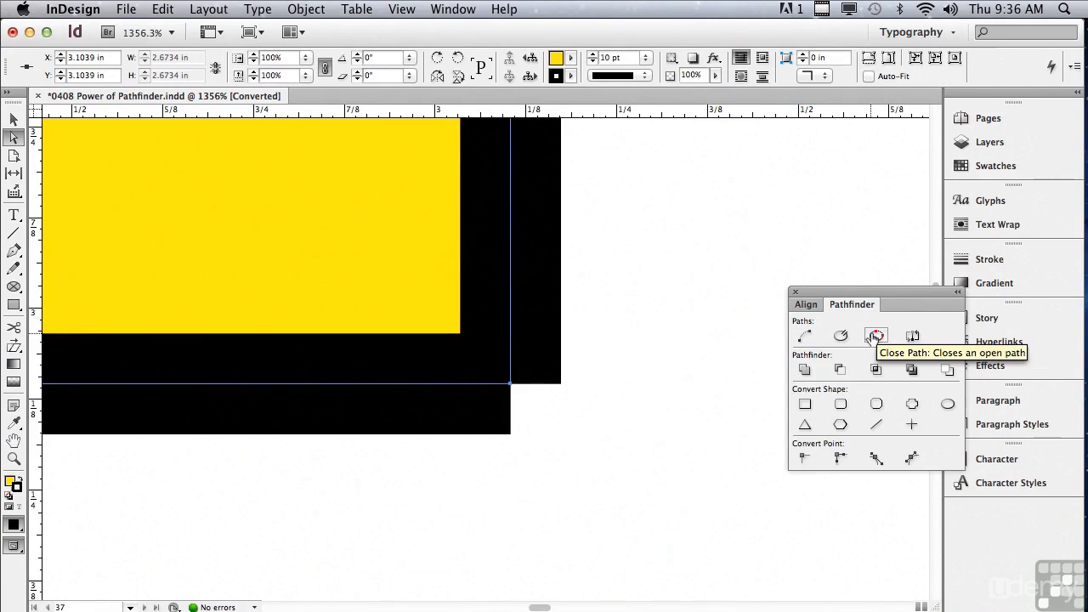
# - Close the yellow square's open path, fit the page in the window, and close the green path
pyautogui.click(874, 337)
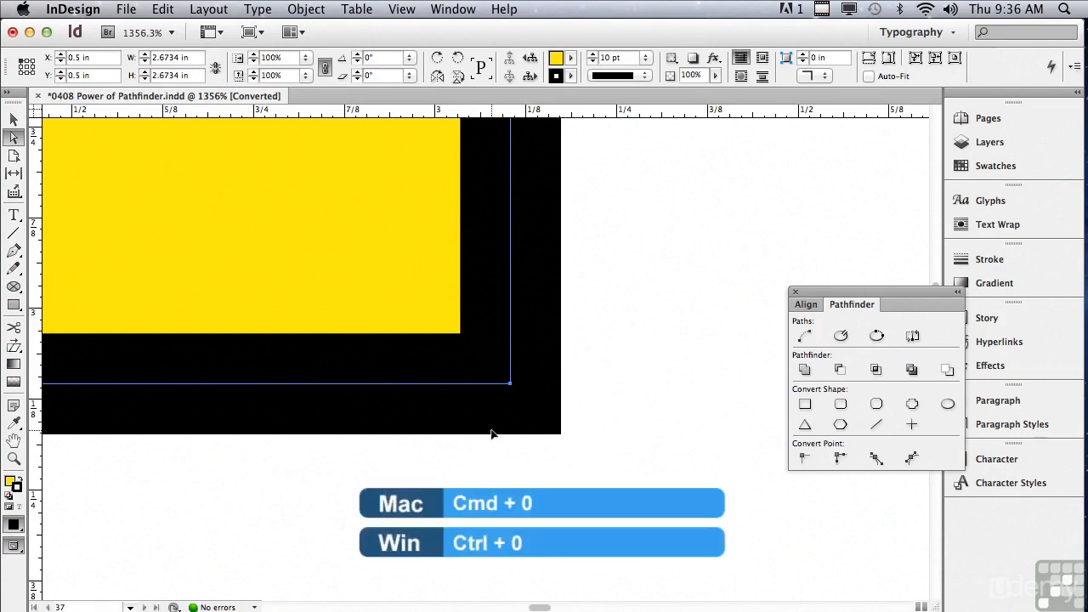
pyautogui.press('super+0')
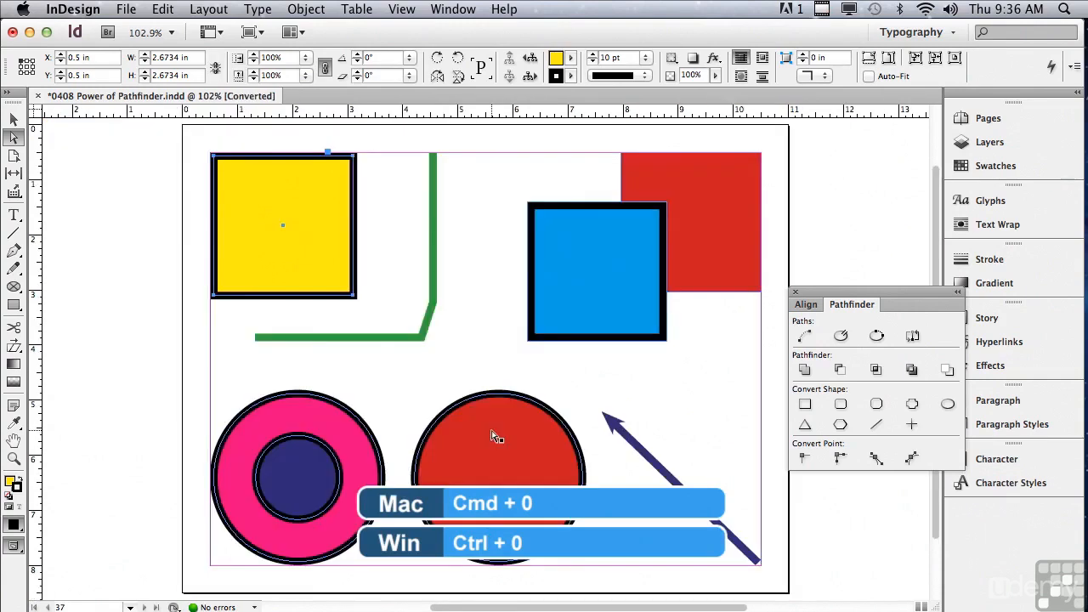
pyautogui.click(374, 339)
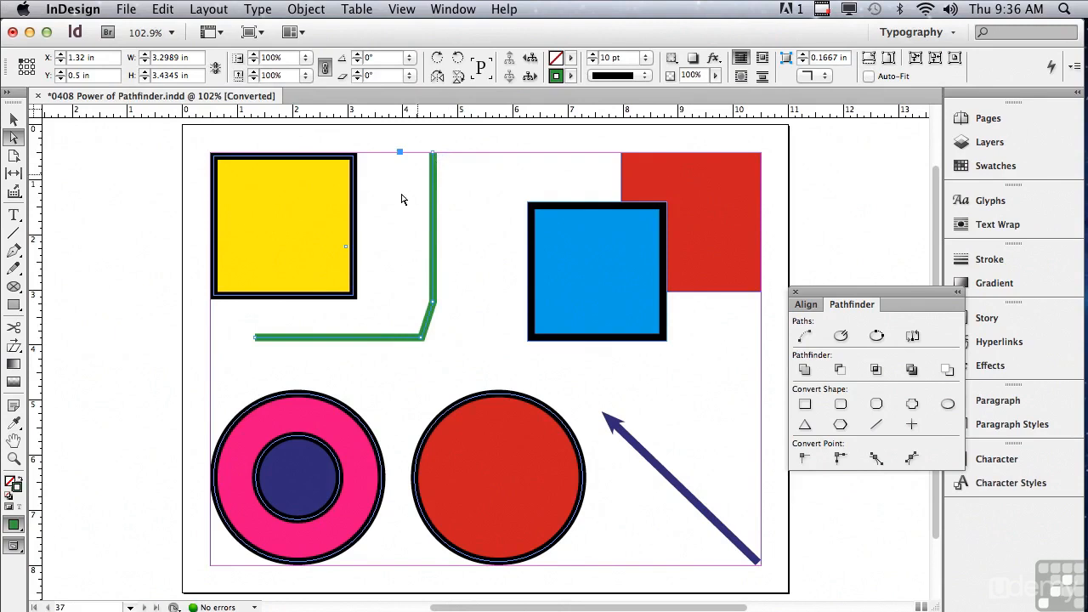
pyautogui.click(876, 336)
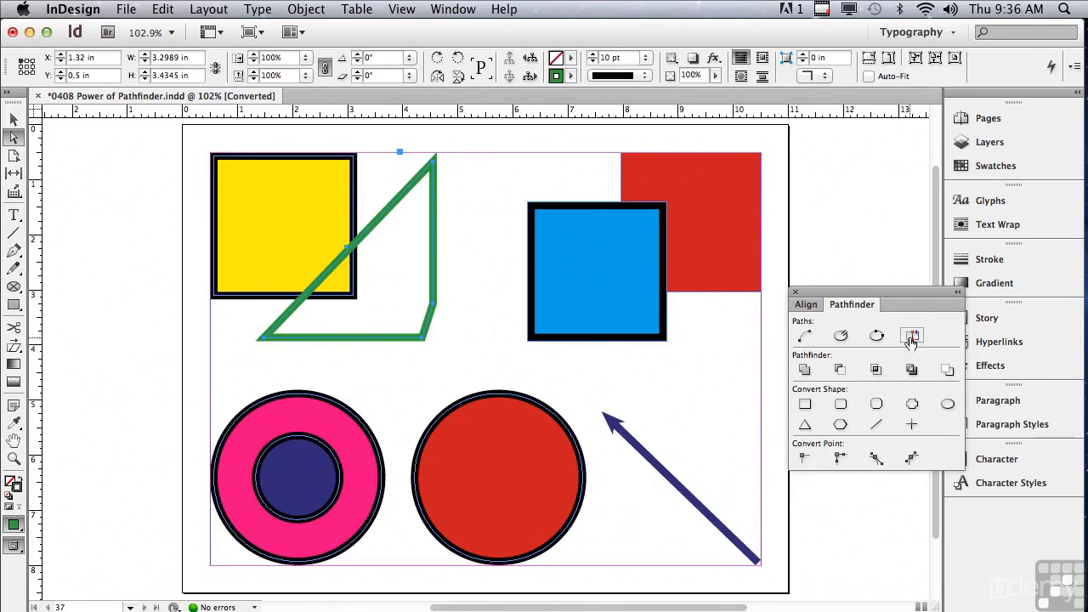
# - Reverse the path direction of the dark blue arrow line, and reverse it back again
pyautogui.click(652, 460)
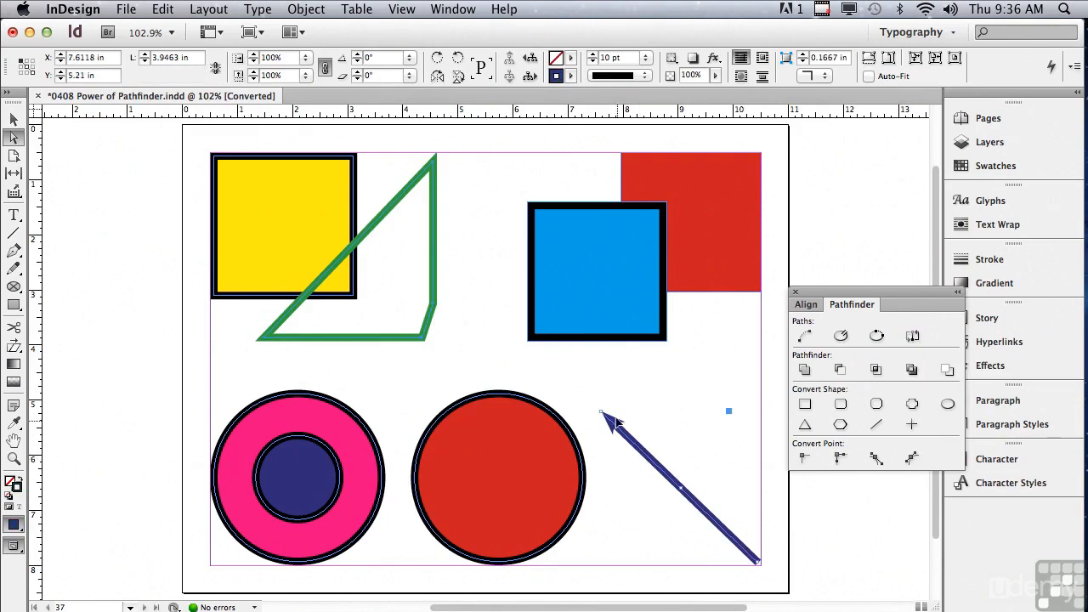
pyautogui.click(911, 337)
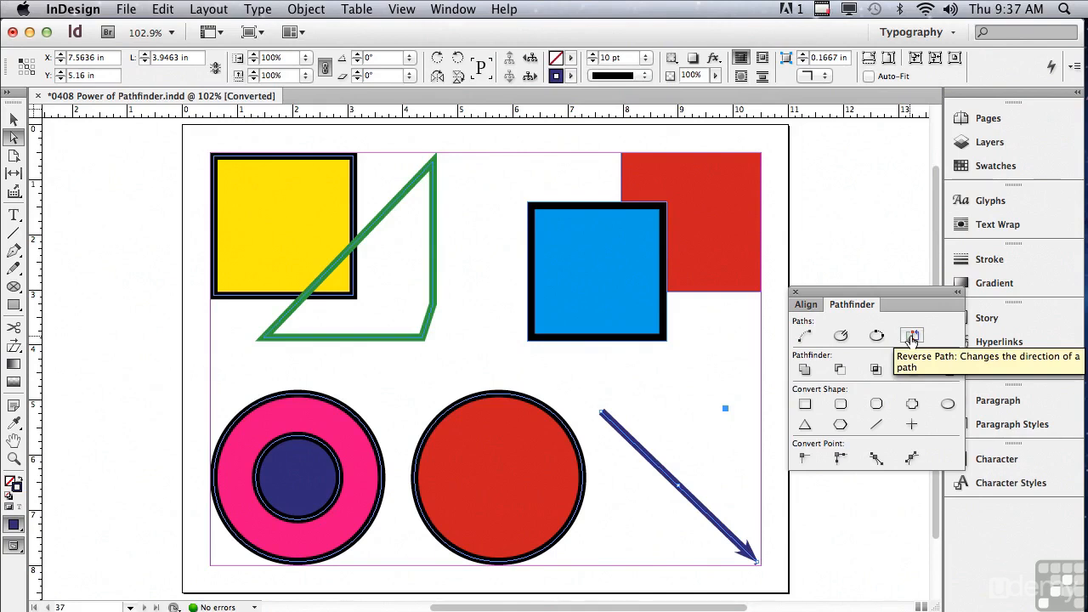
pyautogui.click(911, 337)
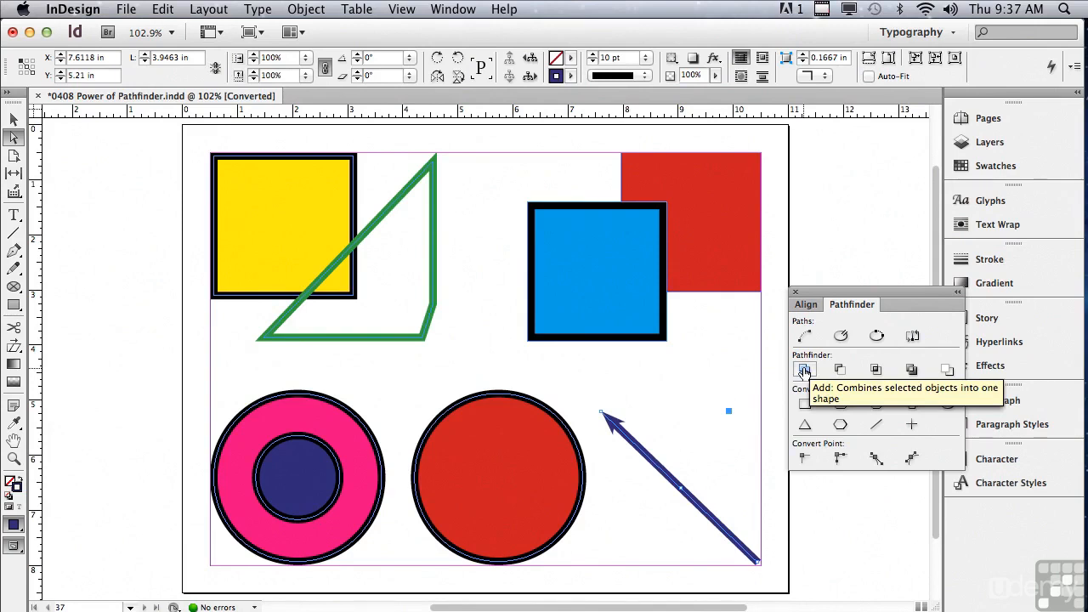
# - Select the overlapping blue and red squares, combine them with the Add pathfinder operation, and undo it
pyautogui.click(15, 119)
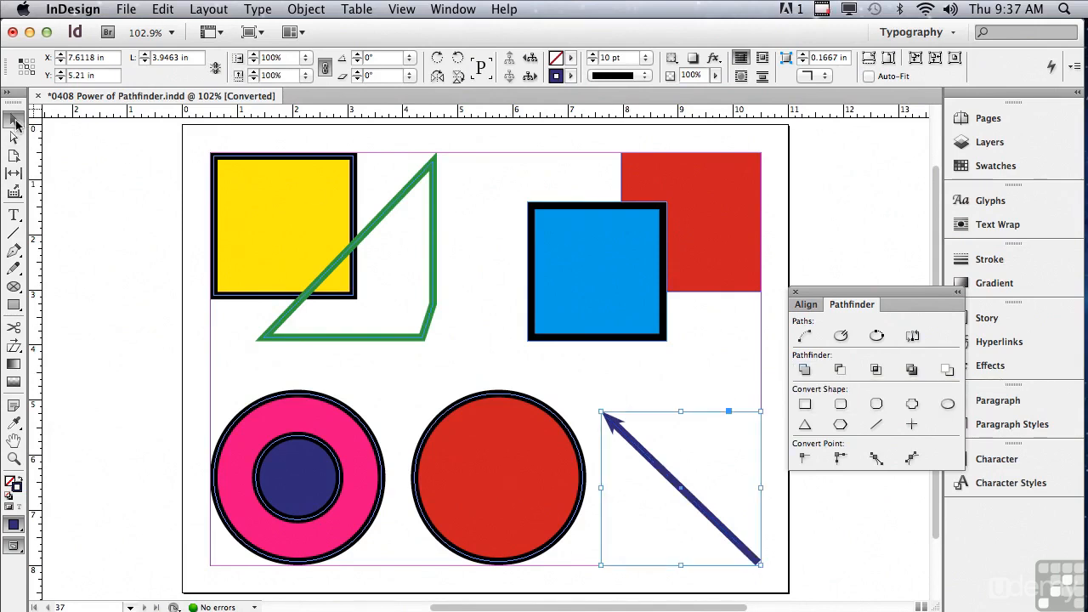
pyautogui.moveTo(500, 137); pyautogui.dragTo(773, 351)
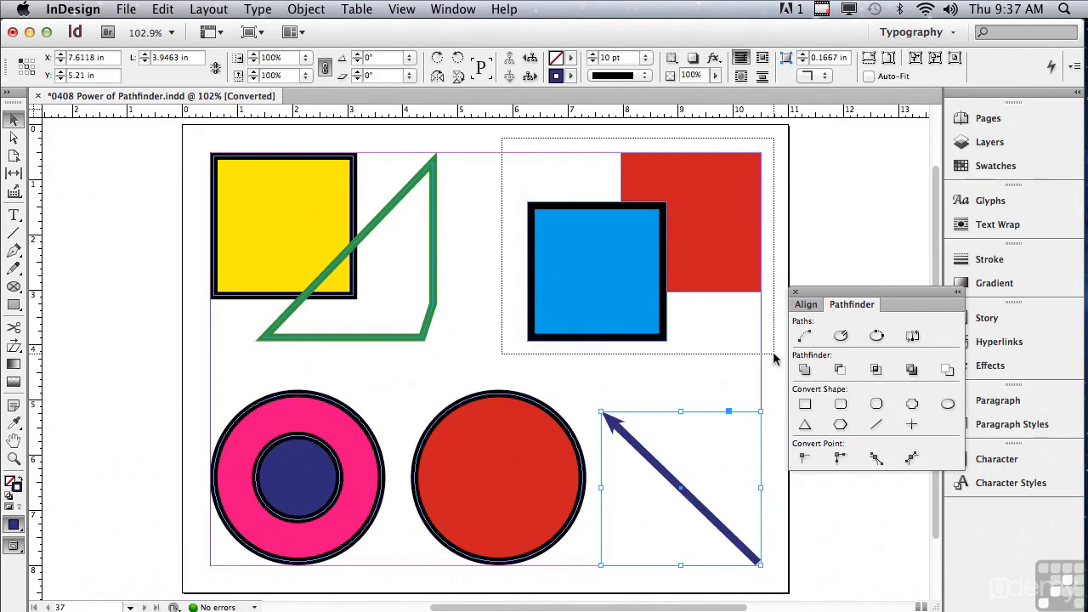
pyautogui.moveTo(773, 351); pyautogui.dragTo(773, 351)
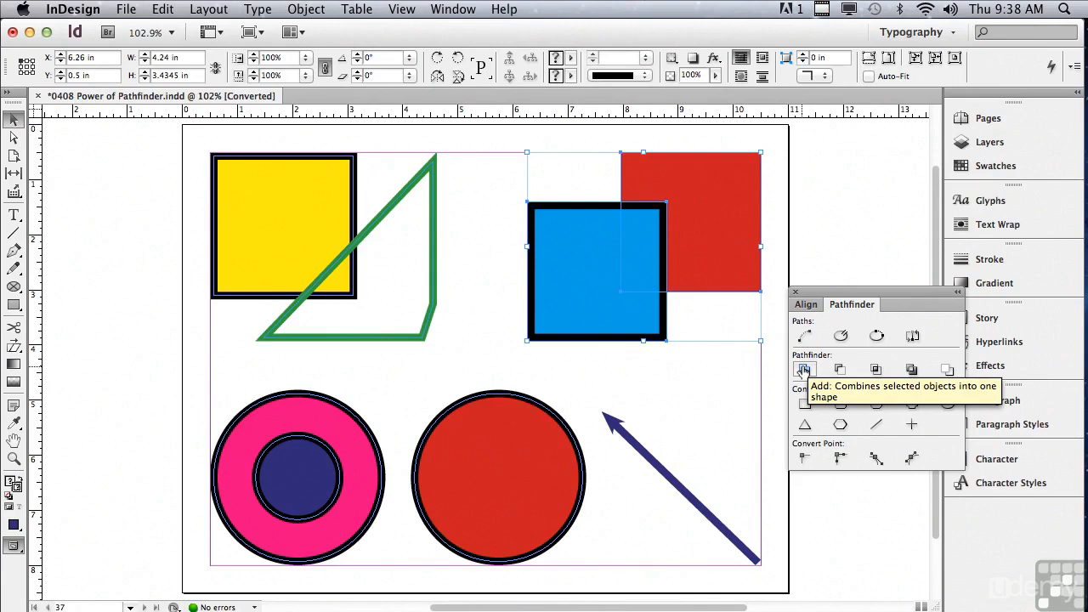
pyautogui.click(803, 371)
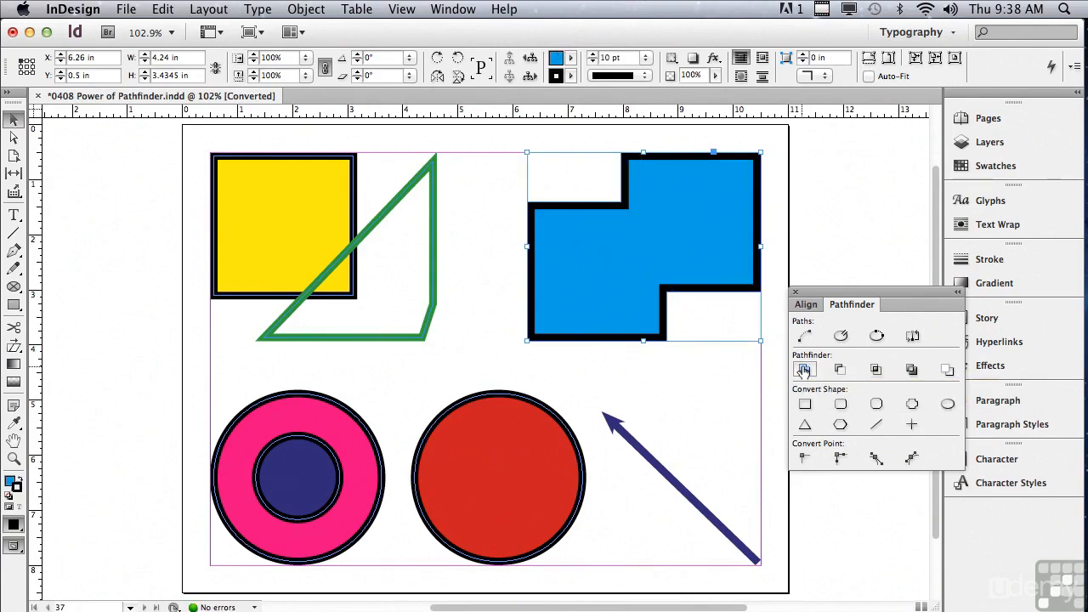
pyautogui.press('super+z')
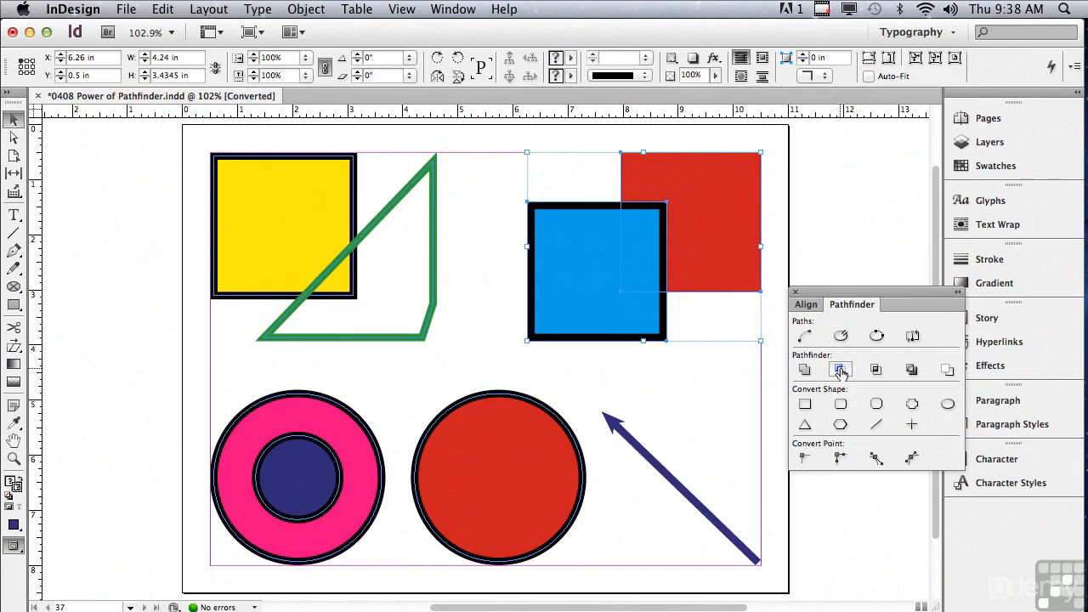
# - Try the Subtract and Intersect pathfinder operations on the overlapping blue and red squares, undoing each one
pyautogui.click(840, 371)
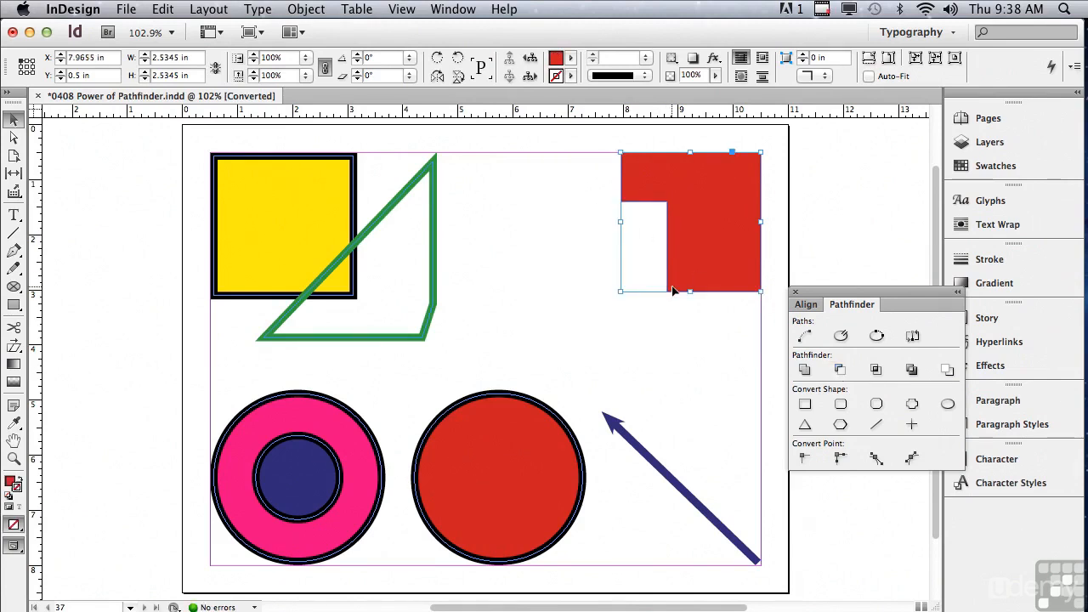
pyautogui.press('super+z')
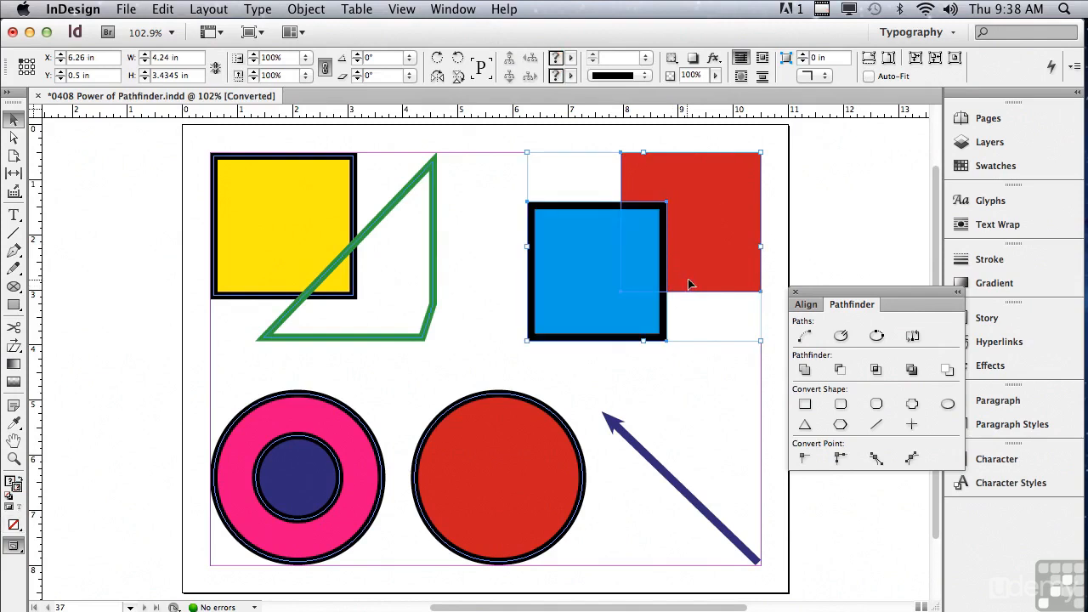
pyautogui.click(875, 371)
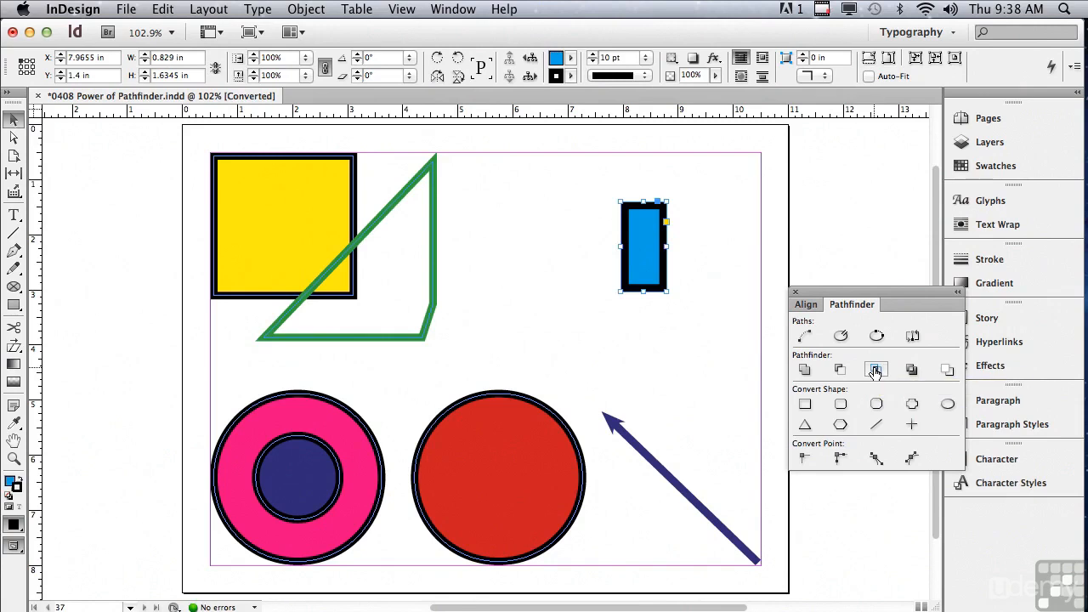
pyautogui.press('super+z')
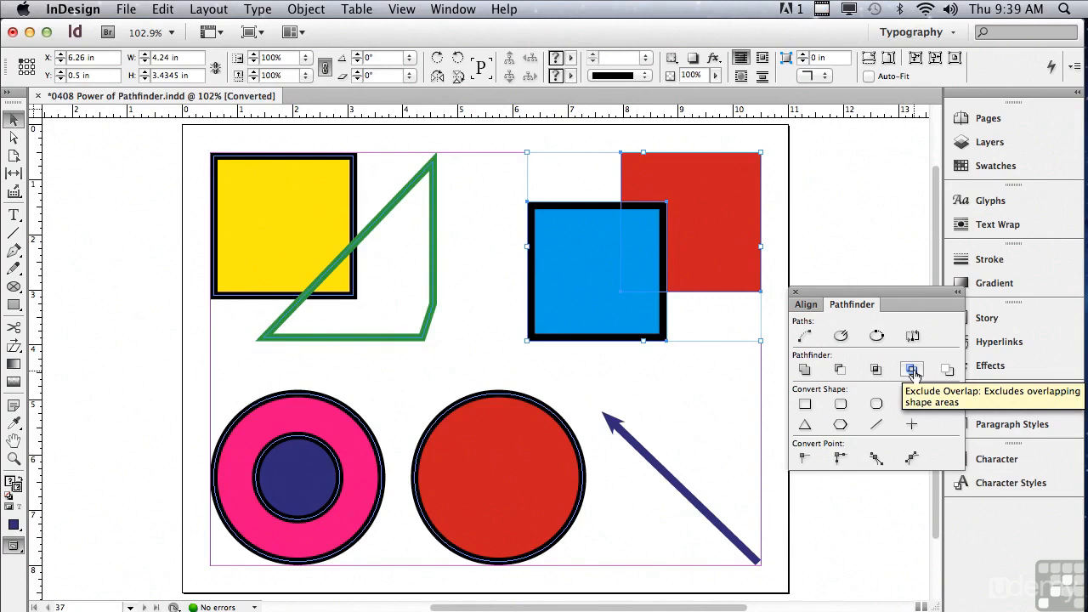
# - Try the Exclude Overlap and Minus Back pathfinder operations on the overlapping blue and red squares, undoing each one
pyautogui.click(912, 371)
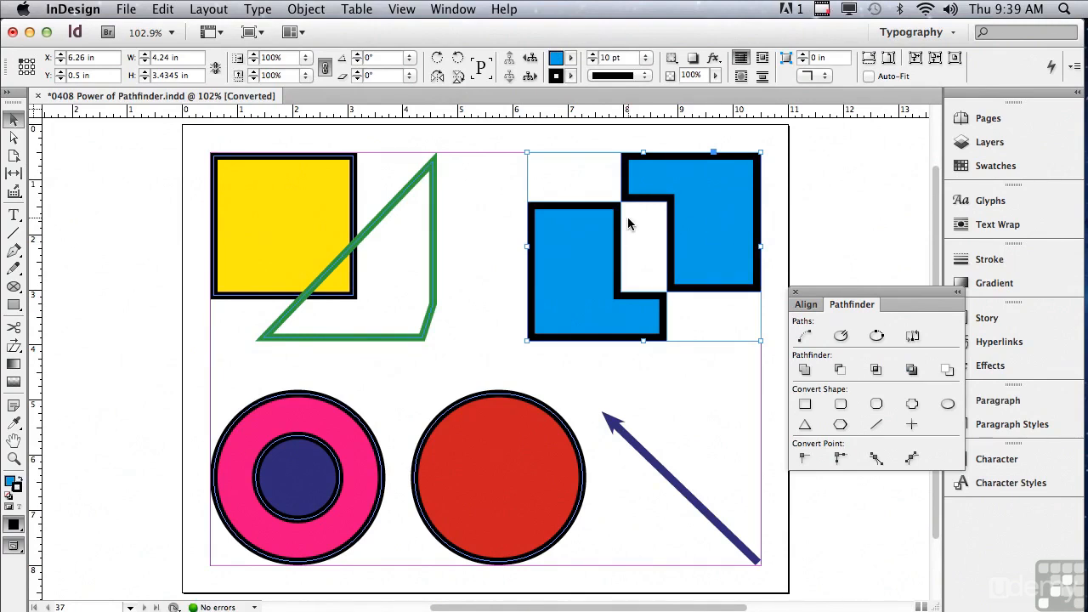
pyautogui.press('super+z')
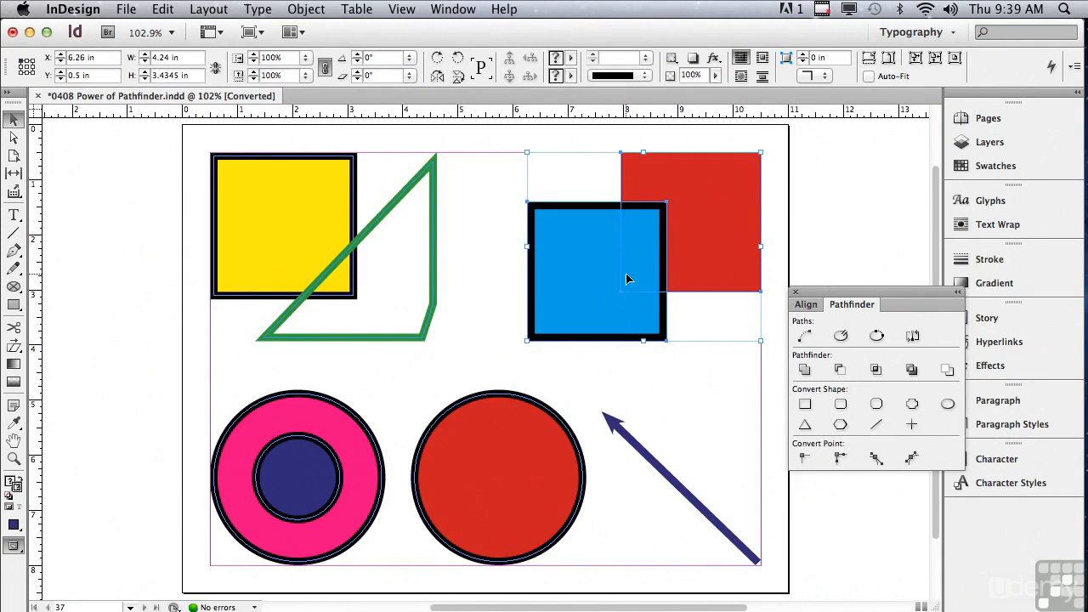
pyautogui.click(947, 371)
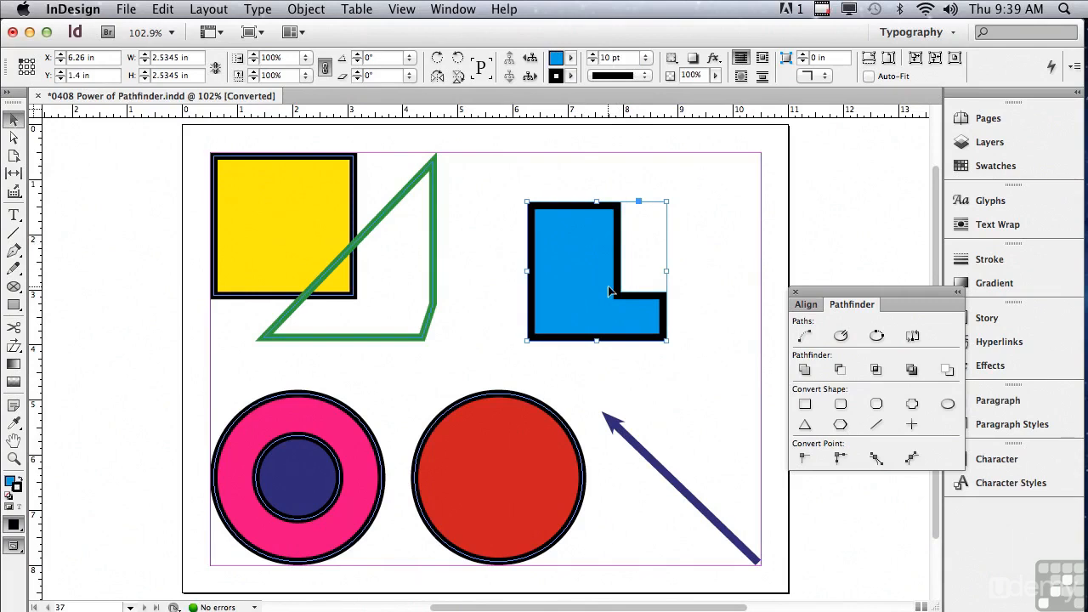
pyautogui.press('super+z')
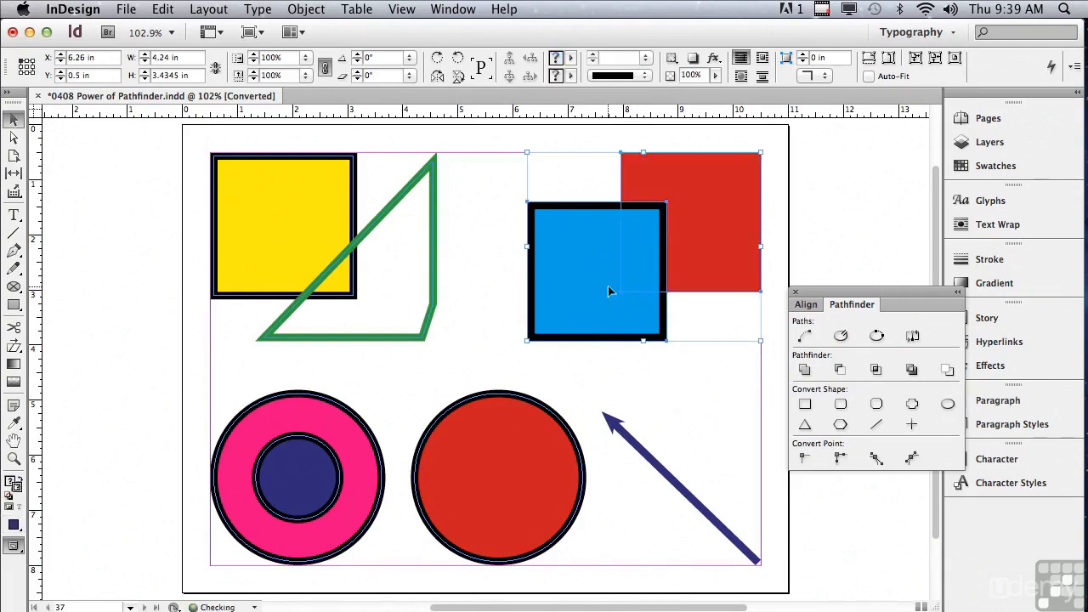
# - Convert the red circle successively to a rectangle, rounded, beveled and inverse rounded rectangle, triangle, polygon, and finally a line
pyautogui.click(498, 459)
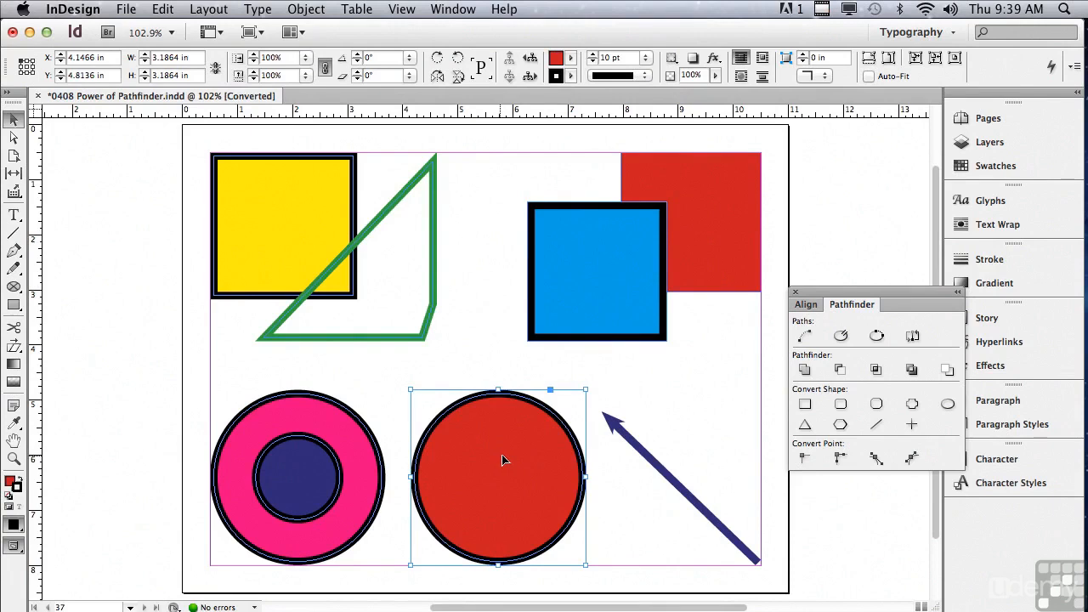
pyautogui.click(808, 405)
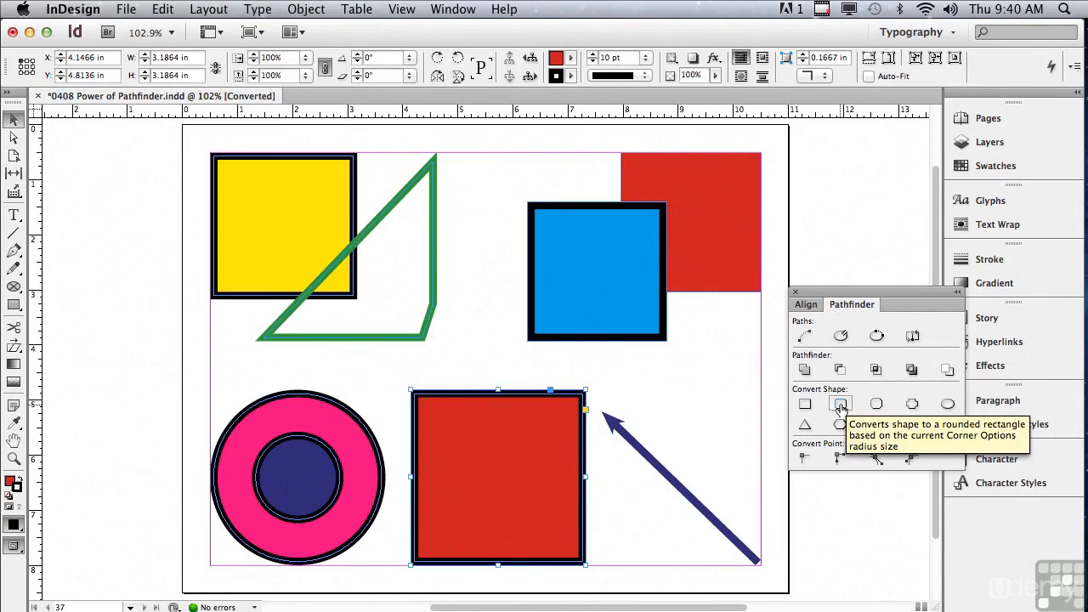
pyautogui.click(841, 405)
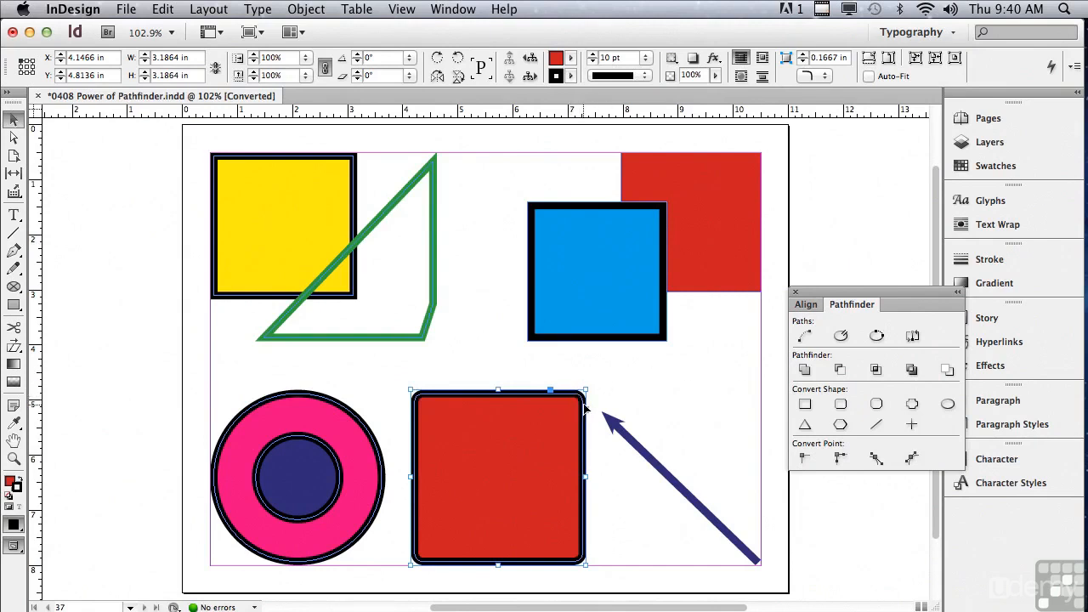
pyautogui.click(876, 405)
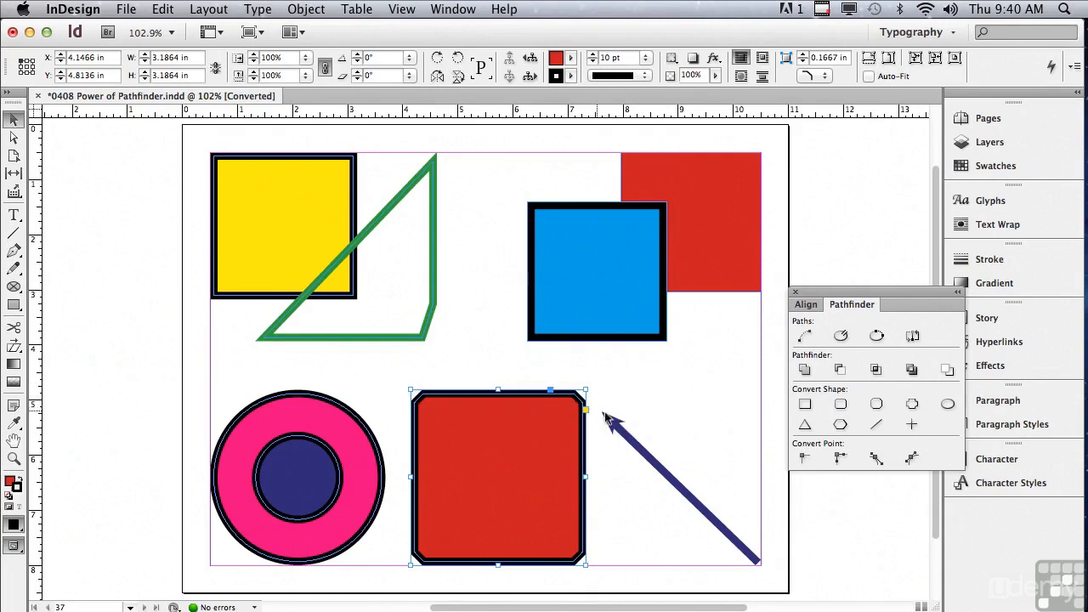
pyautogui.click(913, 405)
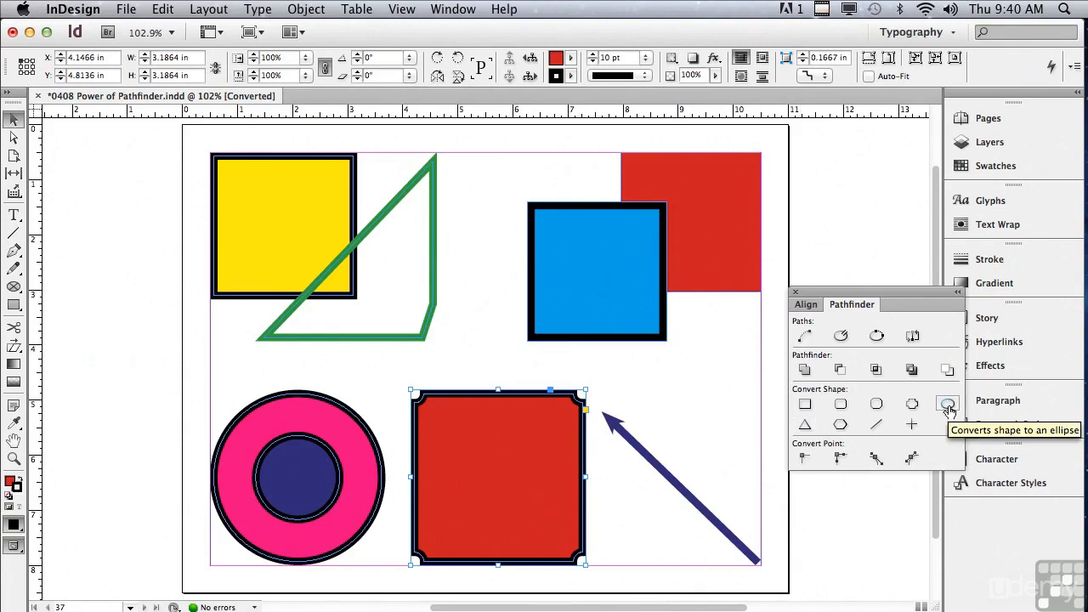
pyautogui.click(802, 428)
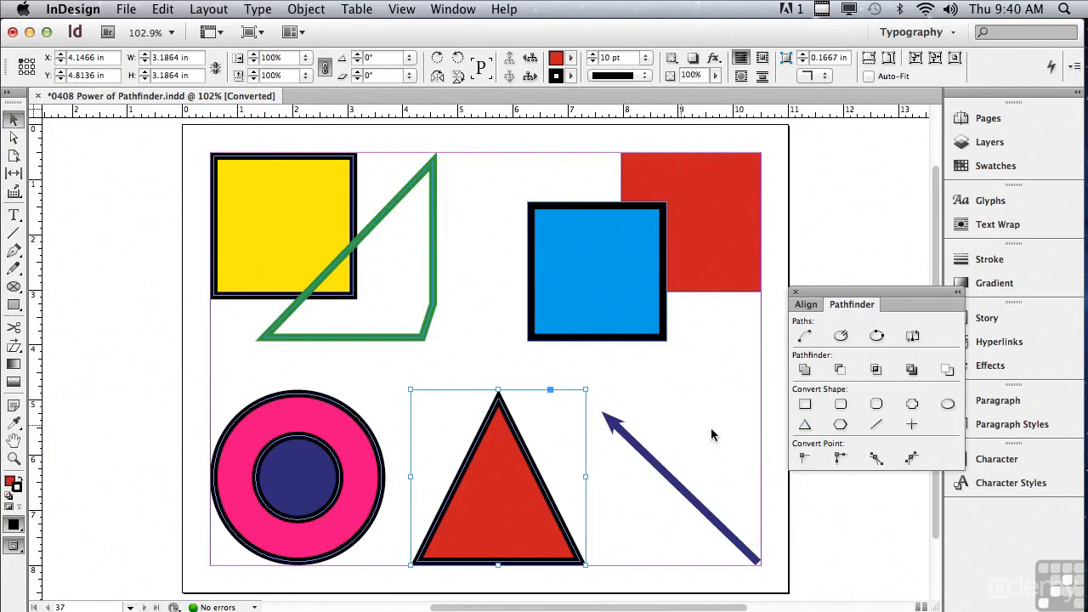
pyautogui.click(840, 426)
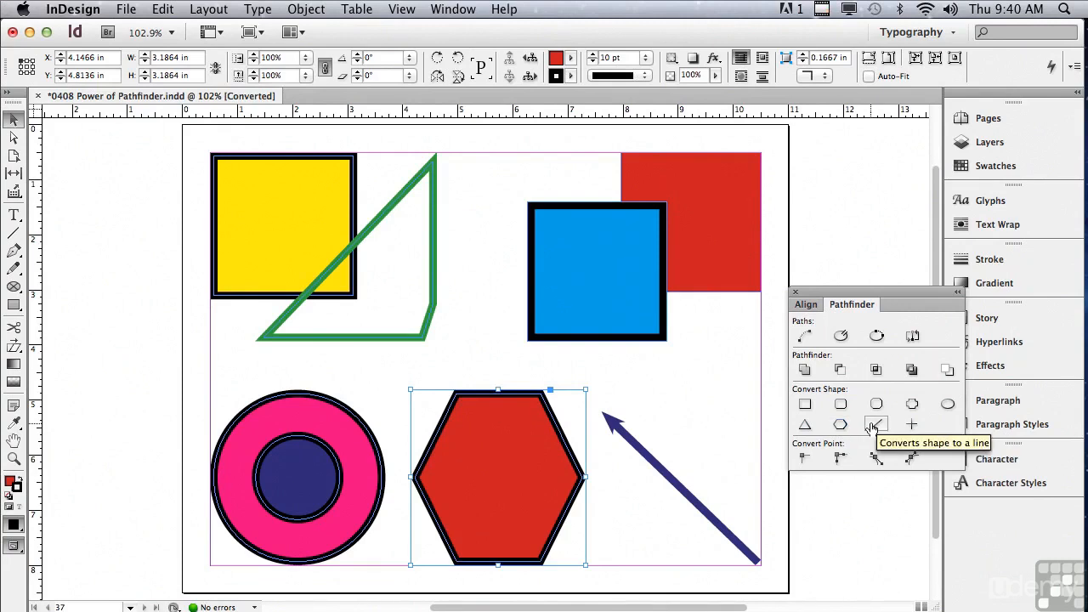
pyautogui.click(876, 425)
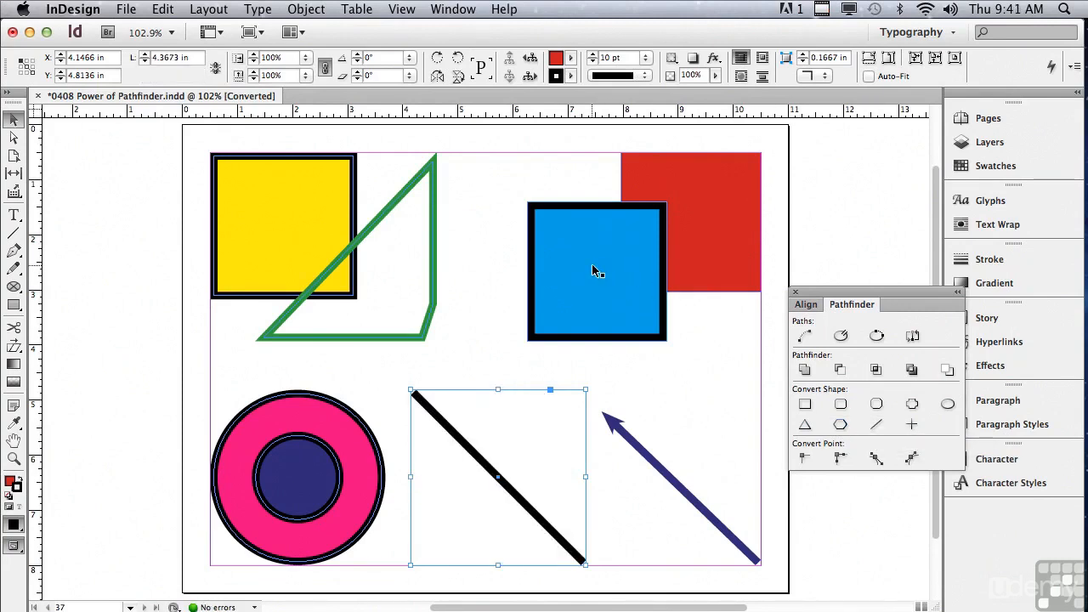
# - Convert the blue square to an ellipse and change its topmost anchor point to a Plain point
pyautogui.click(593, 266)
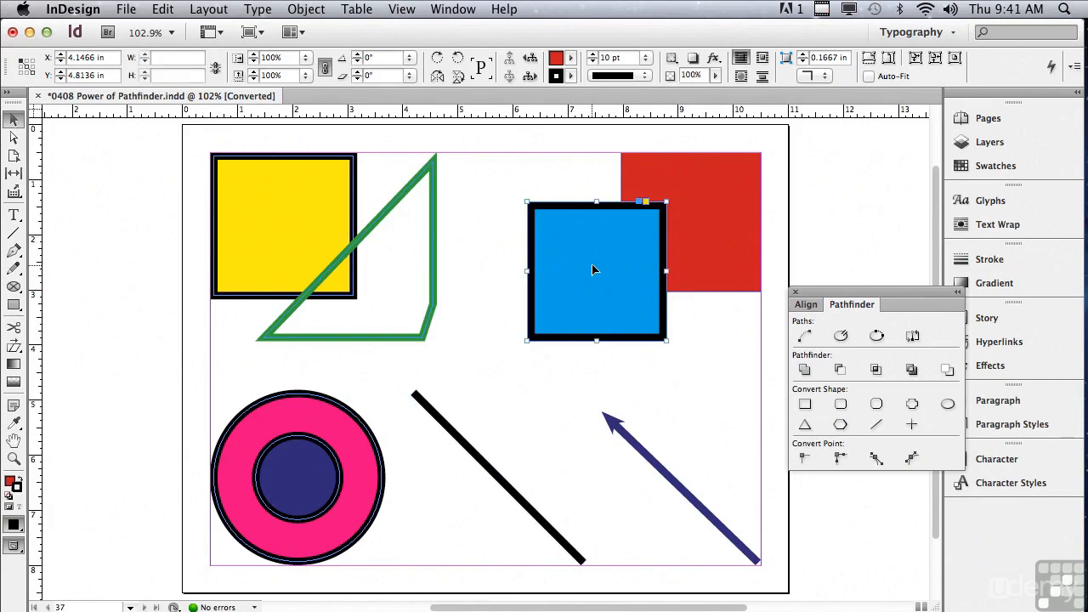
pyautogui.click(948, 404)
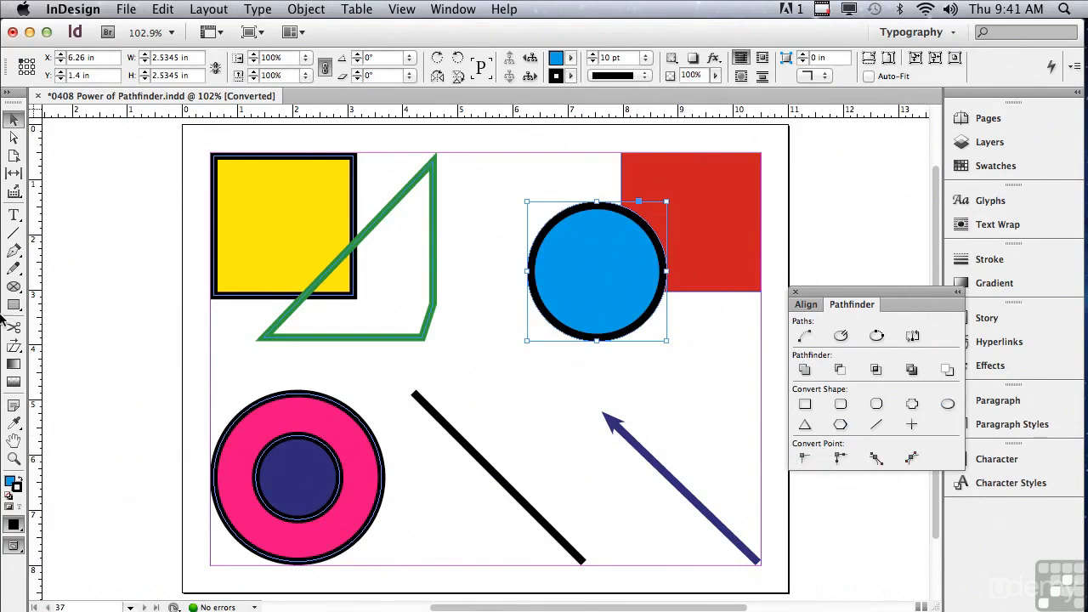
pyautogui.click(14, 137)
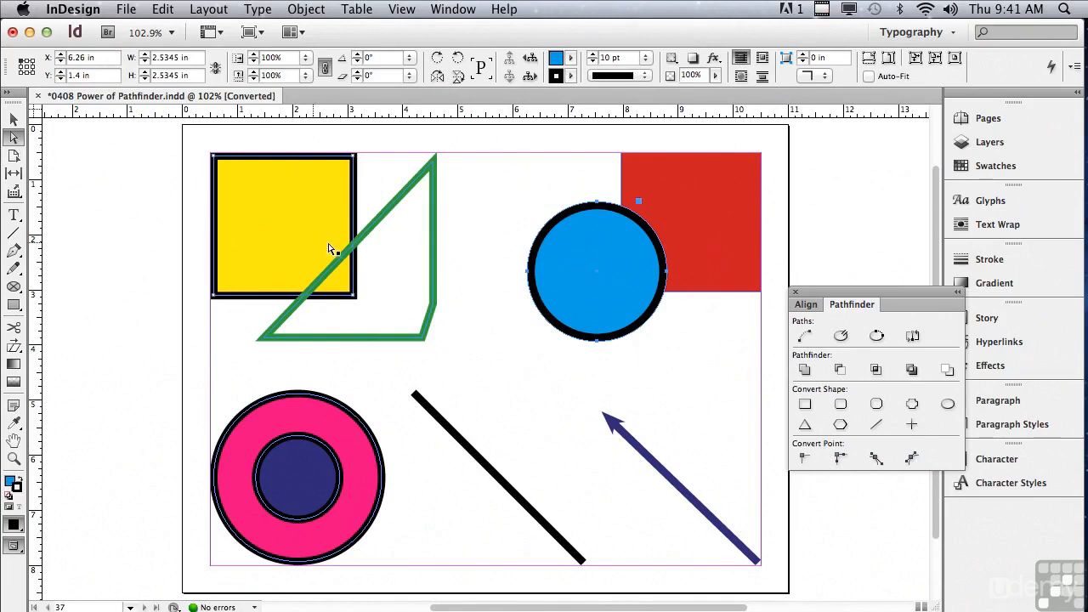
pyautogui.click(522, 190)
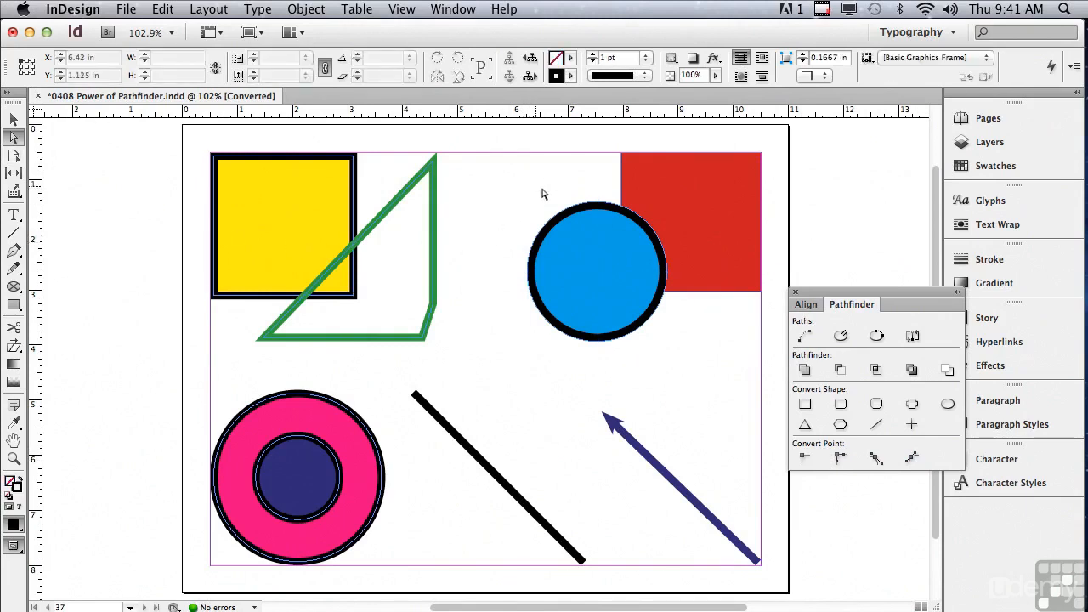
pyautogui.click(598, 207)
pyautogui.click(598, 205)
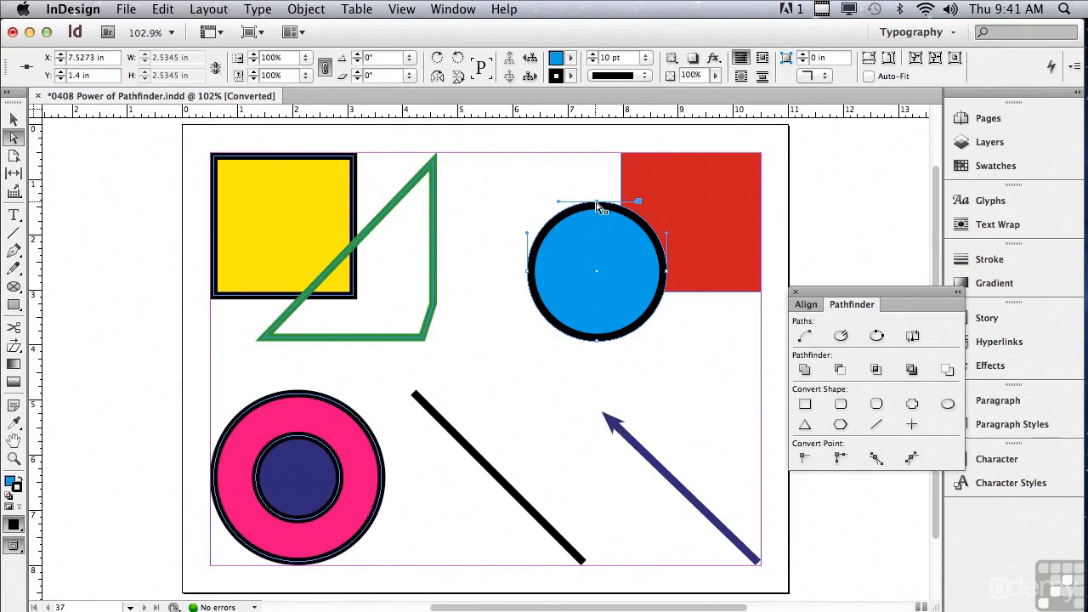
pyautogui.click(801, 456)
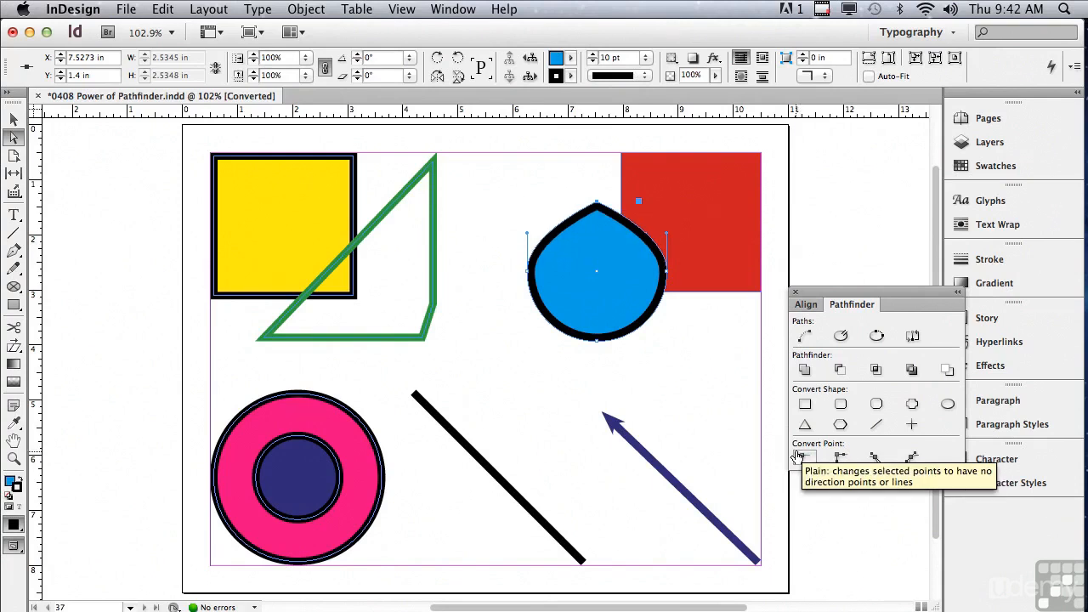
# - Convert the blue shape's rightmost anchor to a Corner point and pull both its direction handles outward independently
pyautogui.click(666, 270)
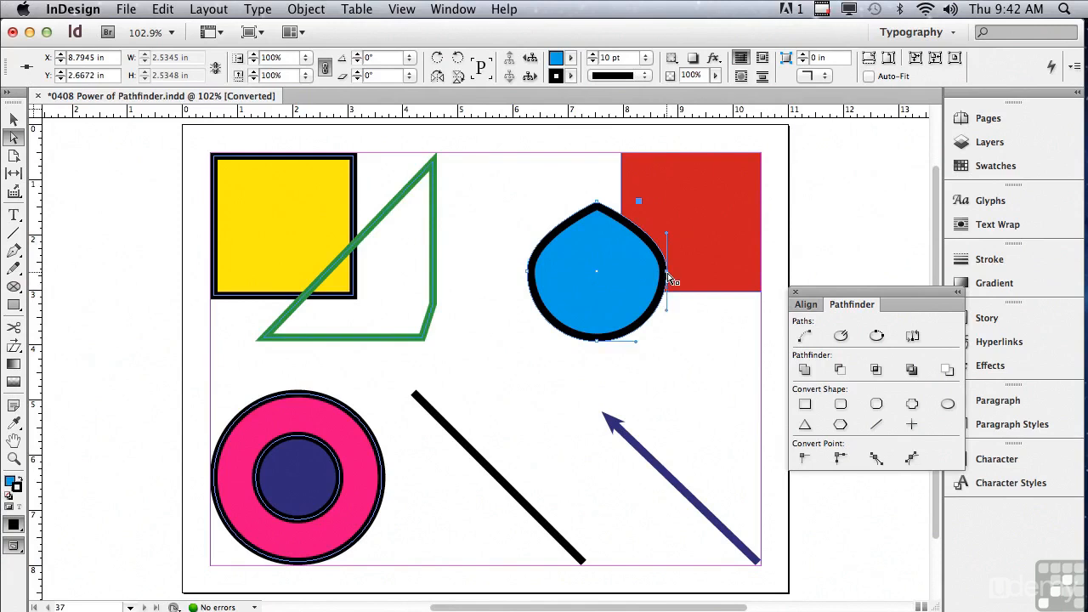
pyautogui.click(840, 457)
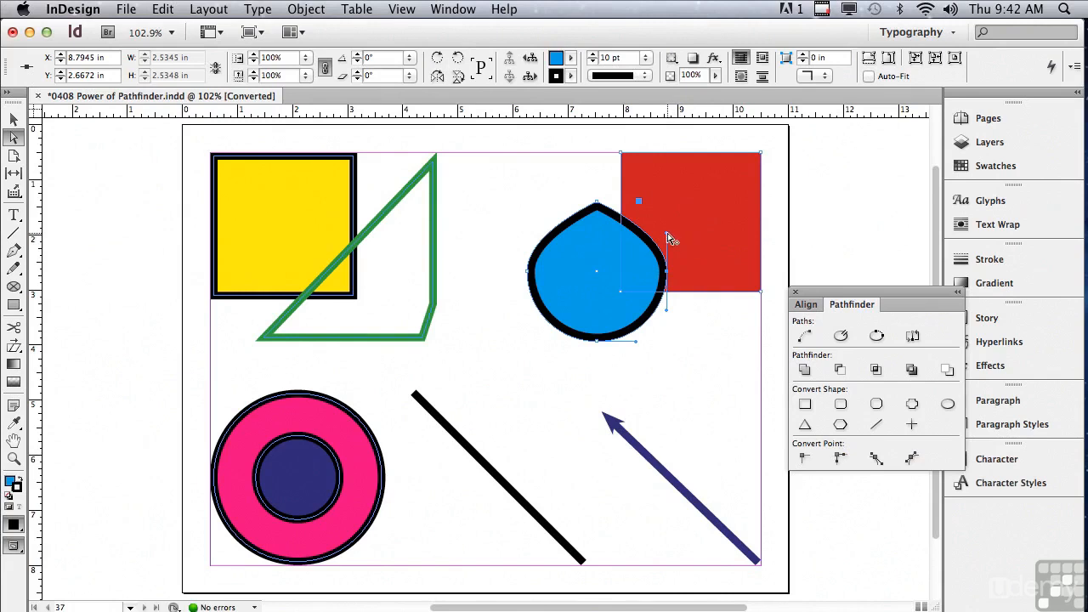
pyautogui.click(694, 312)
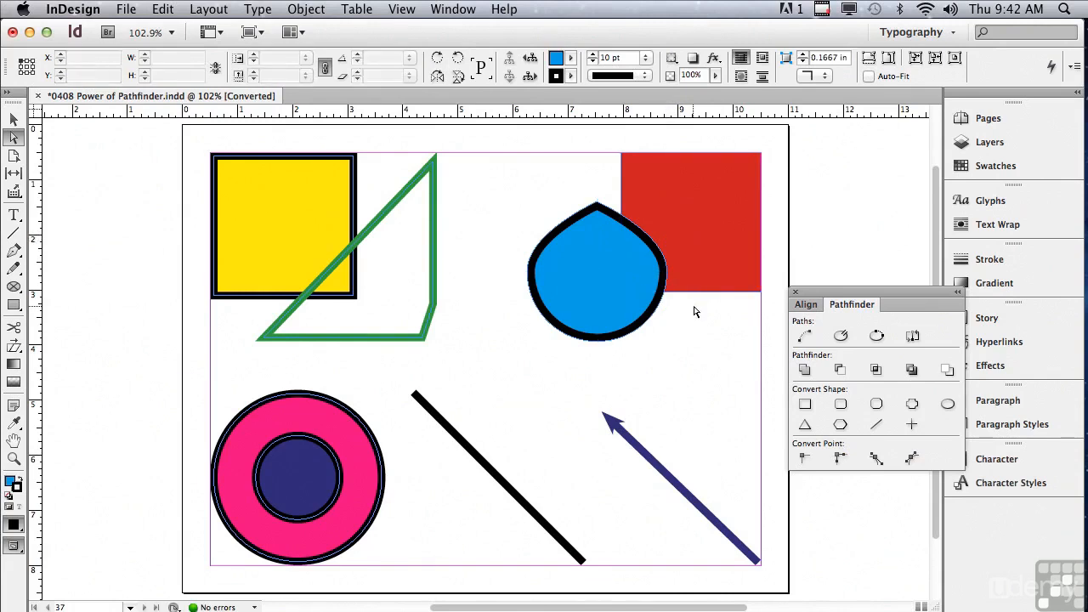
pyautogui.click(667, 272)
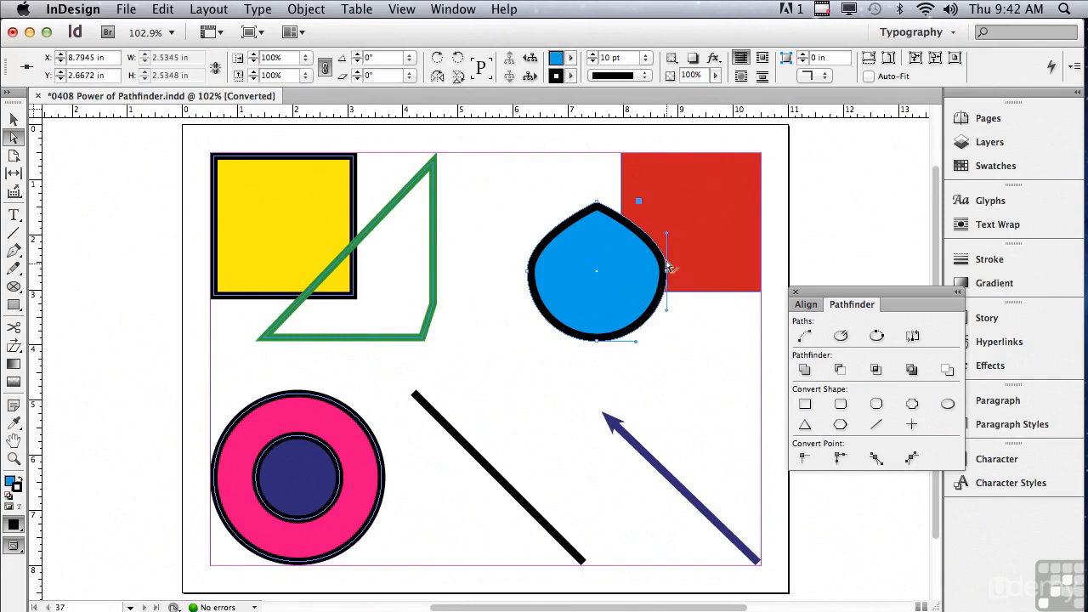
pyautogui.moveTo(666, 232); pyautogui.dragTo(723, 233)
pyautogui.moveTo(668, 313); pyautogui.dragTo(707, 337)
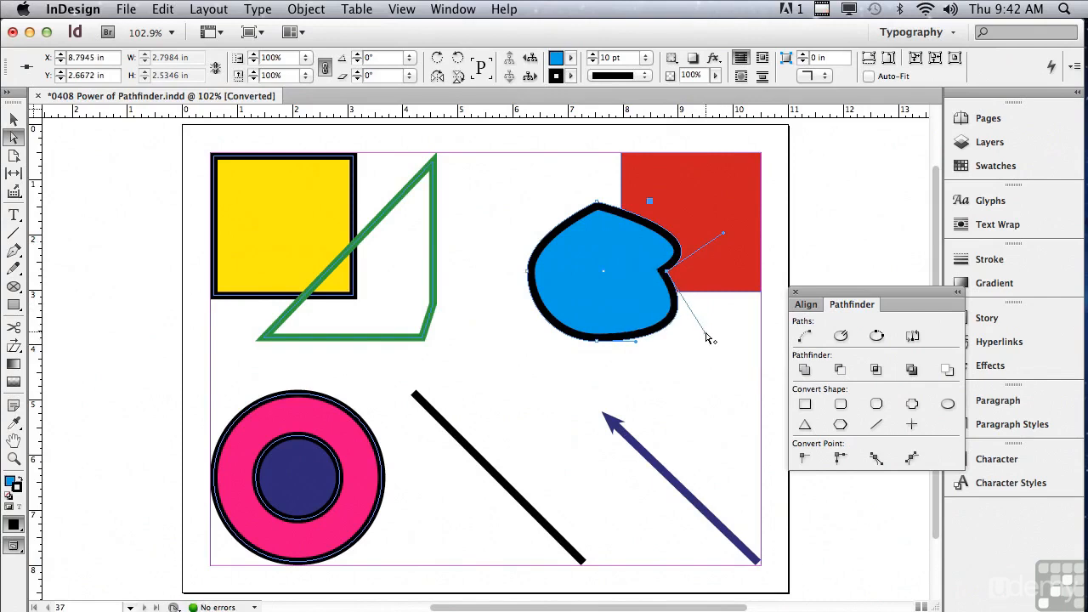
# - Make the blue shape's rightmost anchor a Smooth point, lengthen its lower direction handle, and convert the point to Symmetrical
pyautogui.click(874, 459)
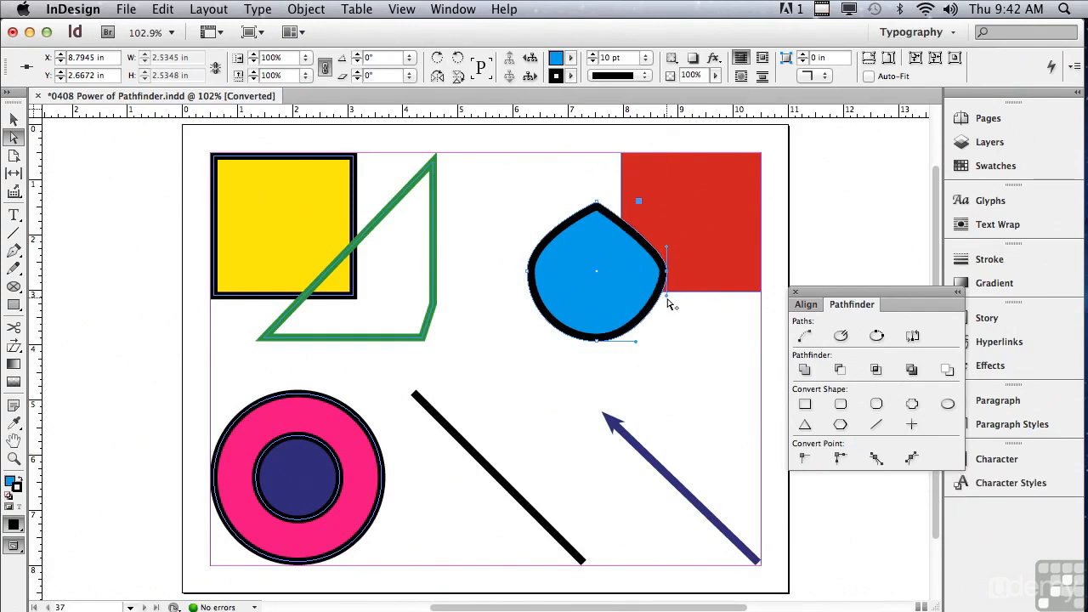
pyautogui.moveTo(667, 297); pyautogui.dragTo(668, 347)
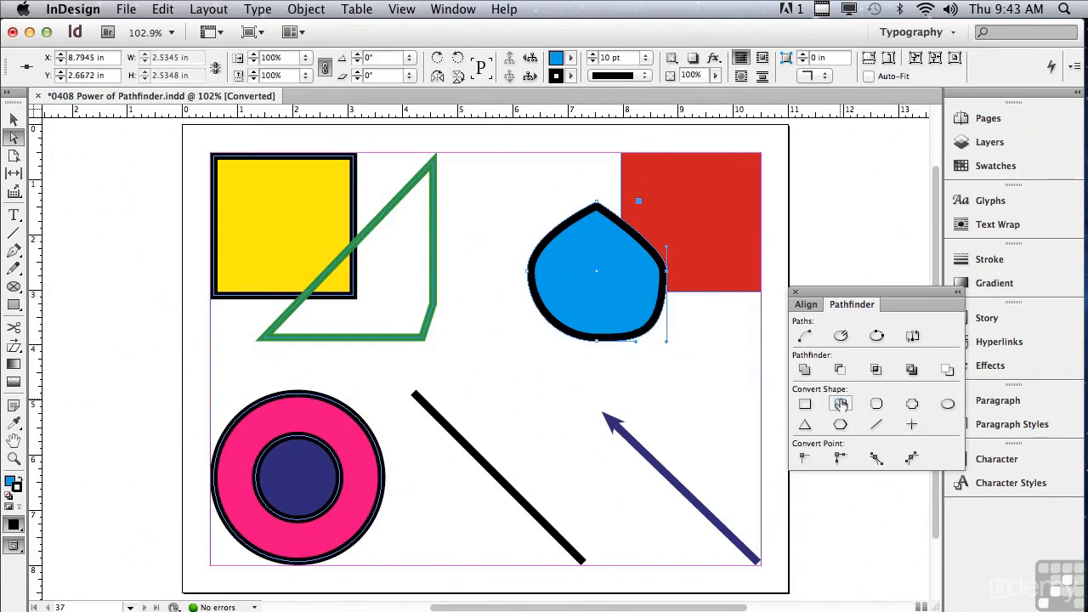
pyautogui.click(913, 459)
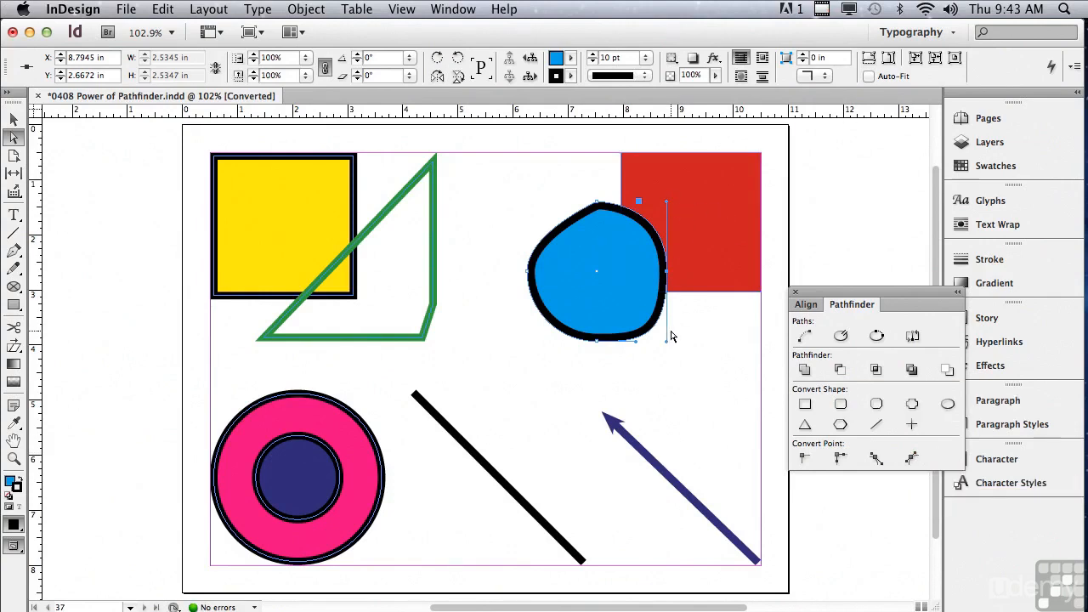
# - Select the pink circle together with the dark blue circle inside it and make them a compound path
pyautogui.click(170, 453)
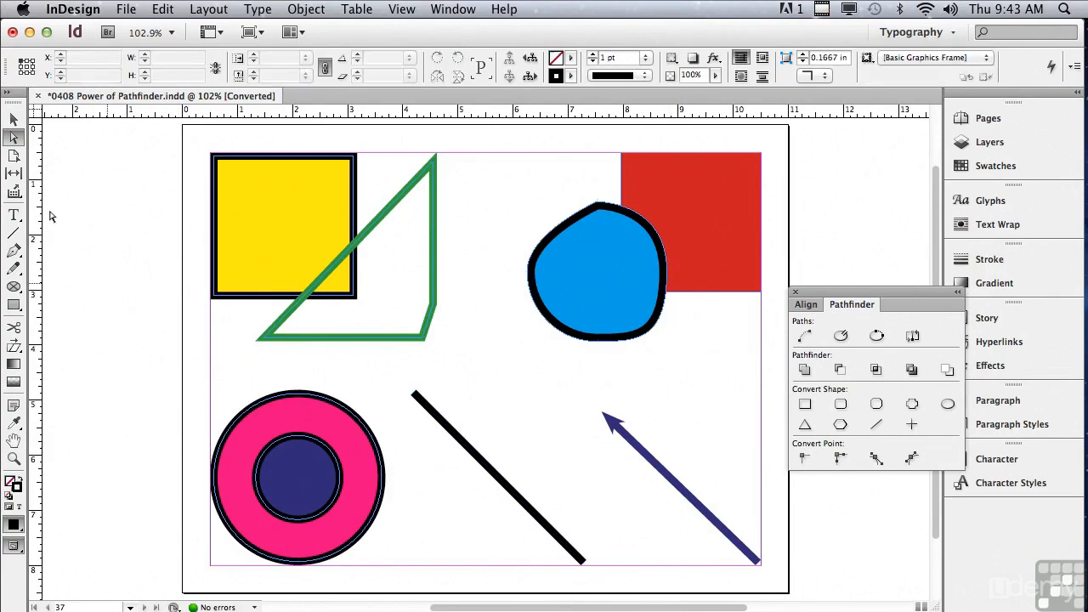
pyautogui.click(13, 120)
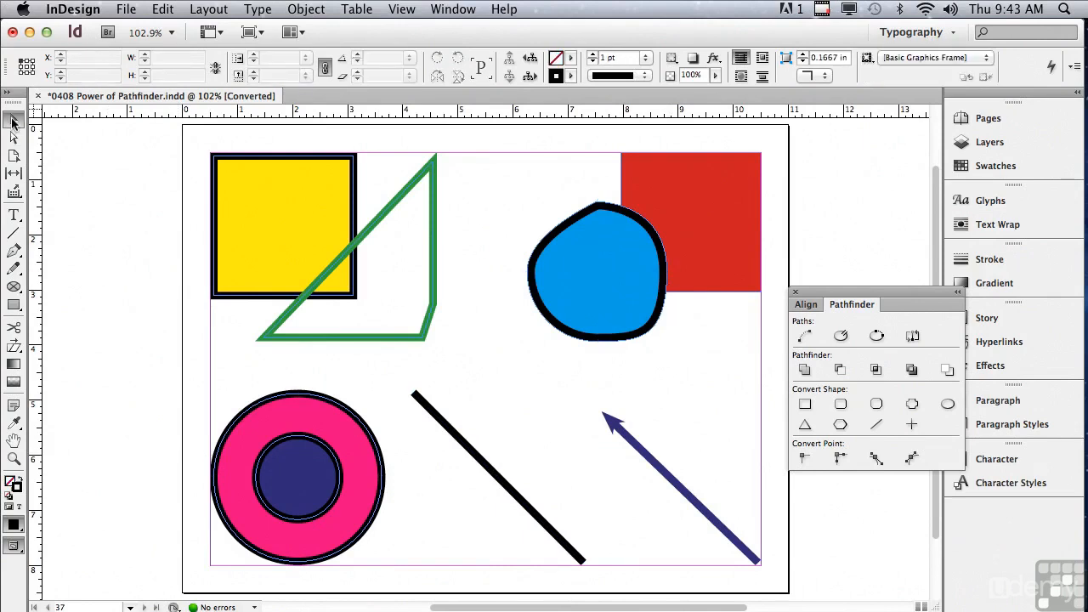
pyautogui.moveTo(186, 375); pyautogui.dragTo(394, 576)
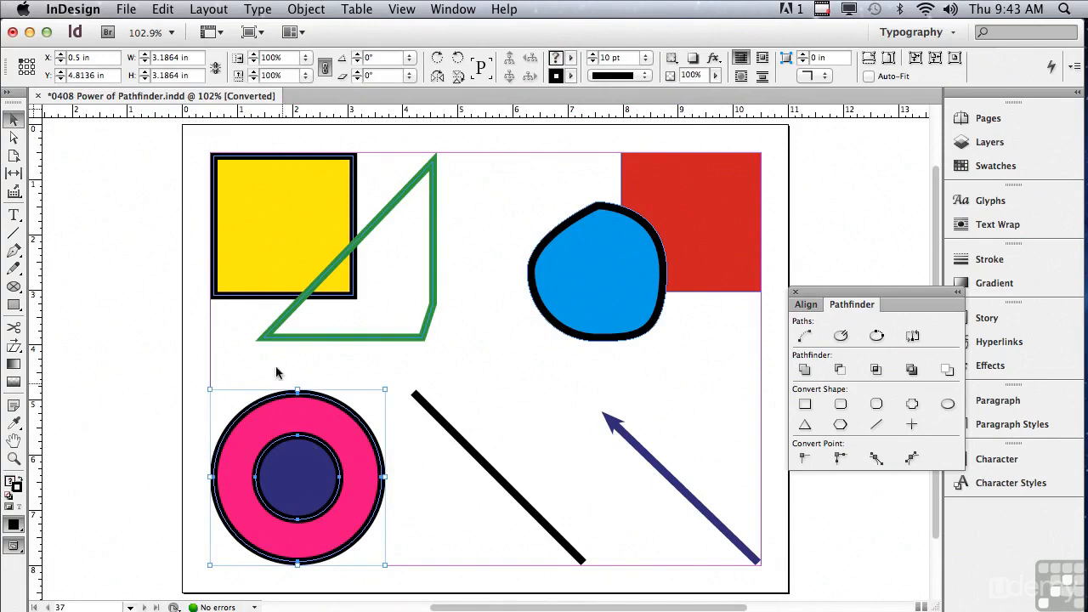
pyautogui.click(294, 10)
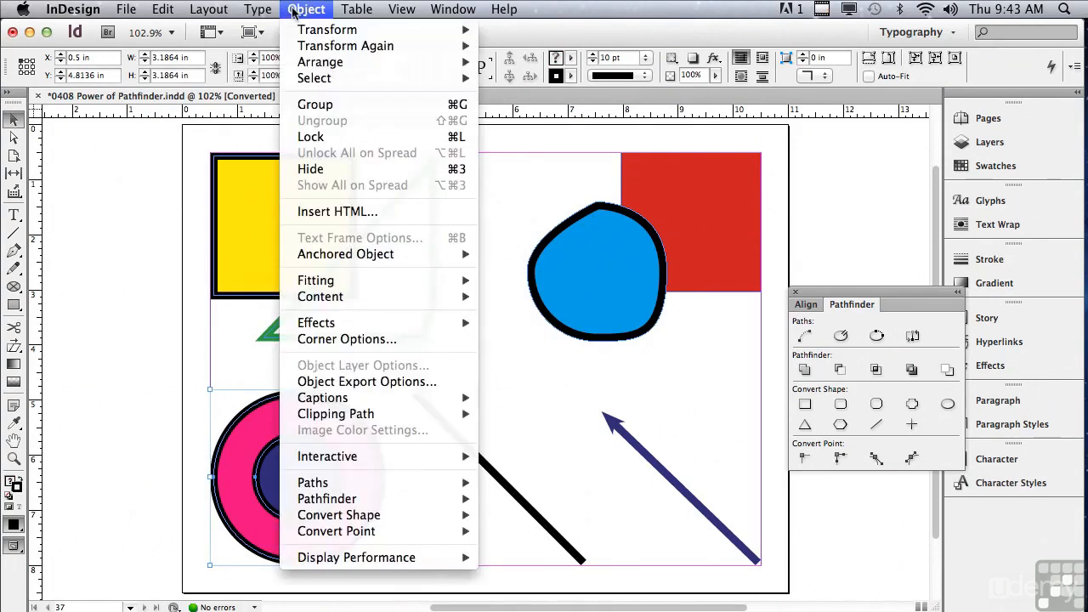
pyautogui.moveTo(370, 482)
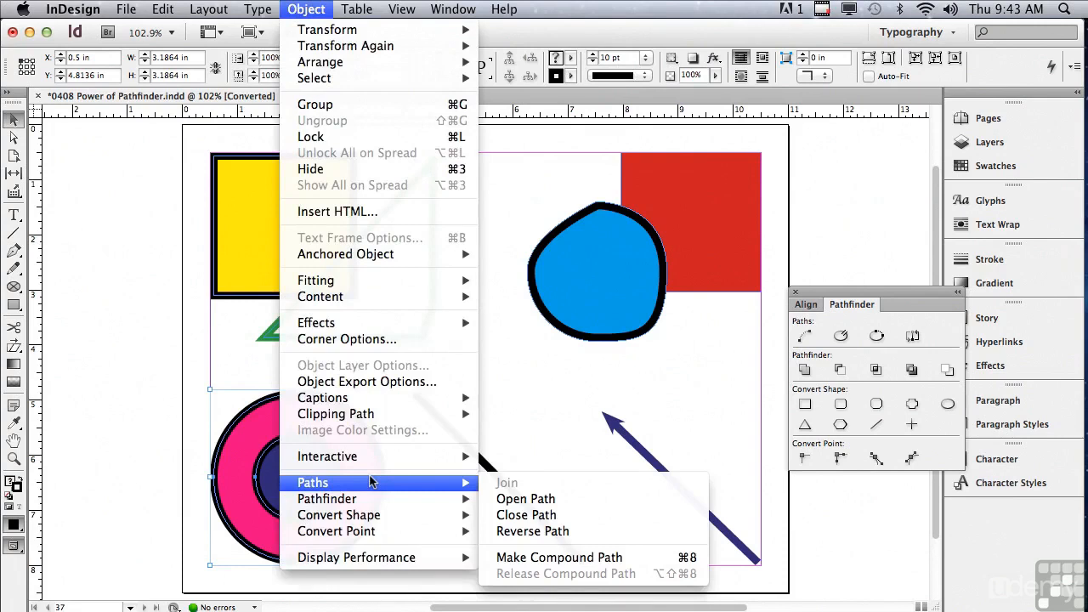
pyautogui.click(515, 558)
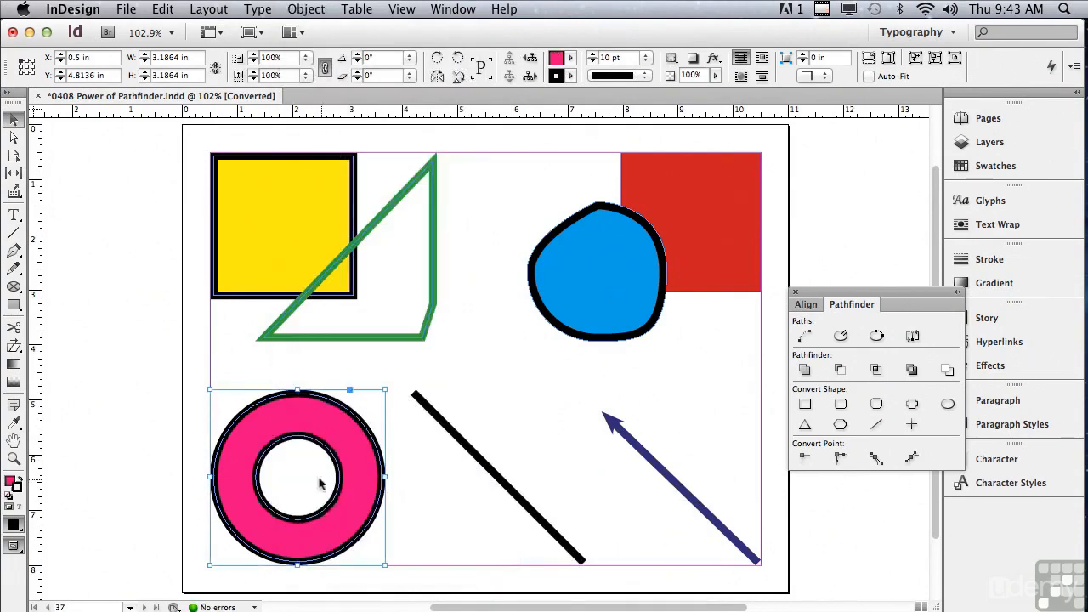